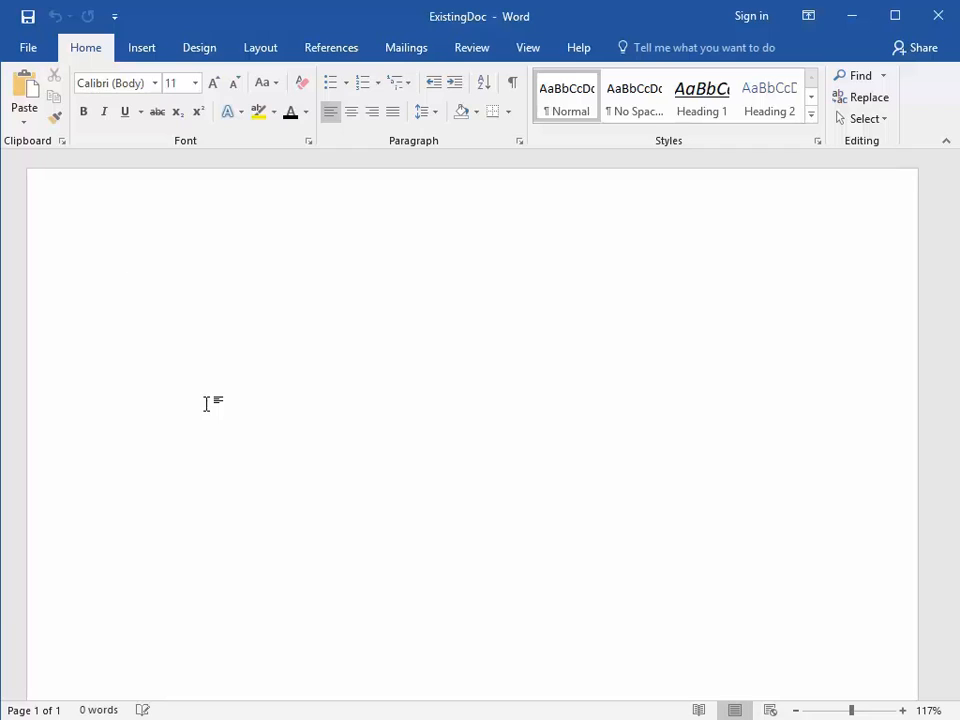
Enter the text "Data Analysis" in the blank document and apply the Title style to it.
{"action": "type", "text": "Data Analysis"}
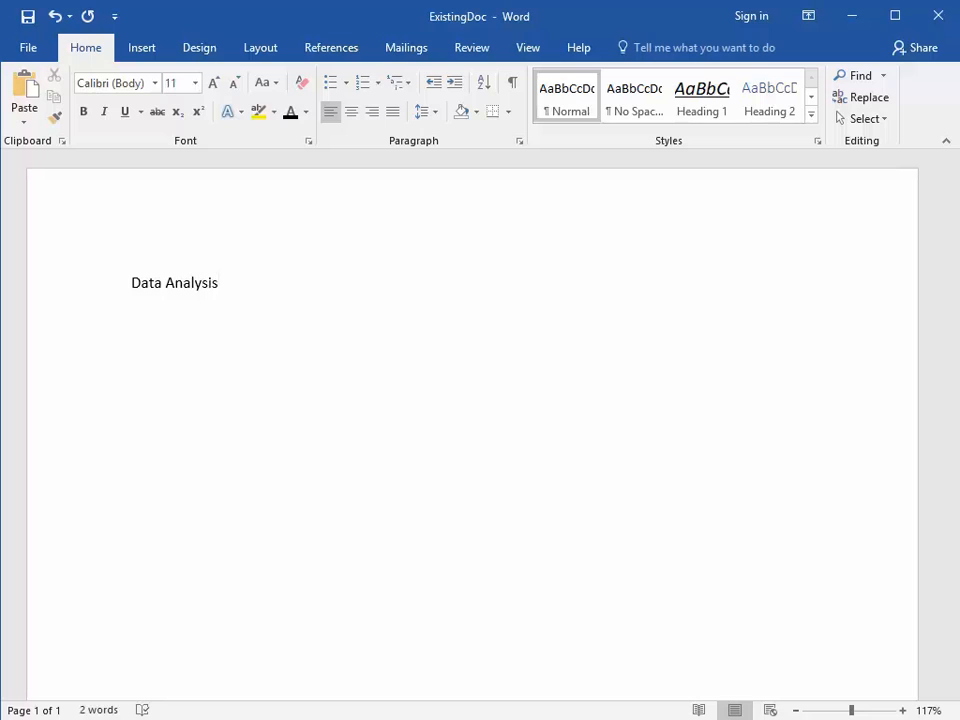
{"action": "key", "text": "ctrl+shift+s"}
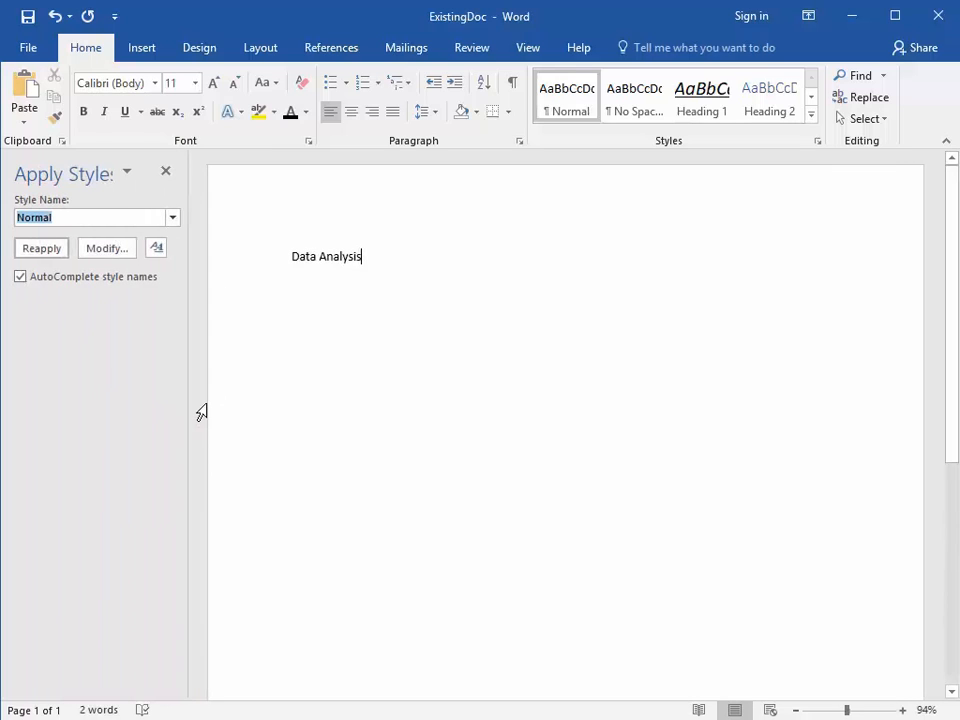
{"action": "type", "text": "Title"}
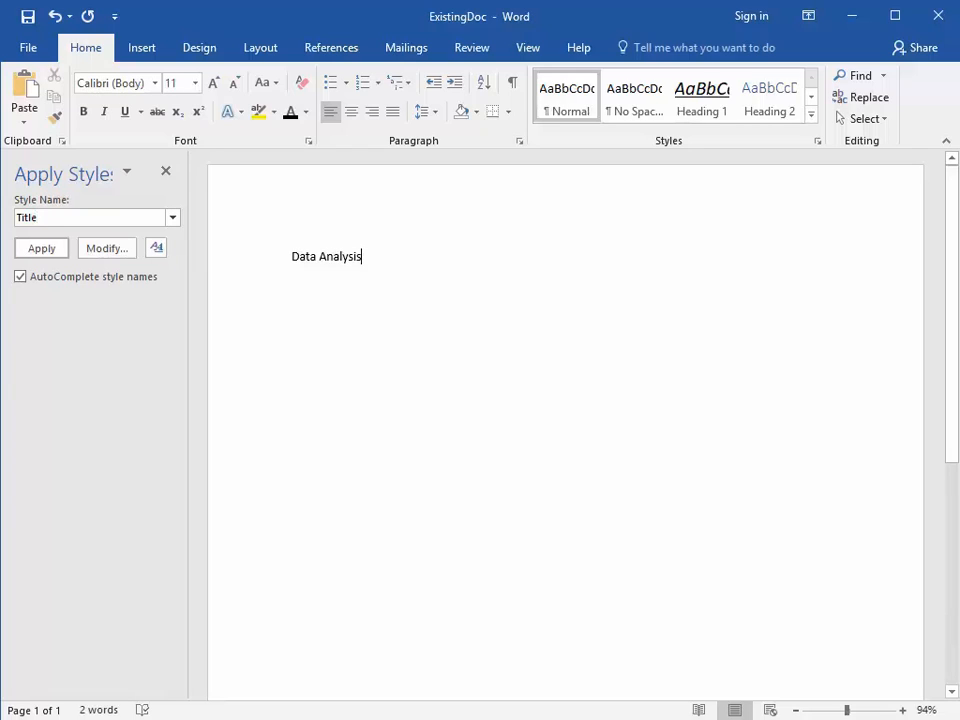
{"action": "key", "text": "Return"}
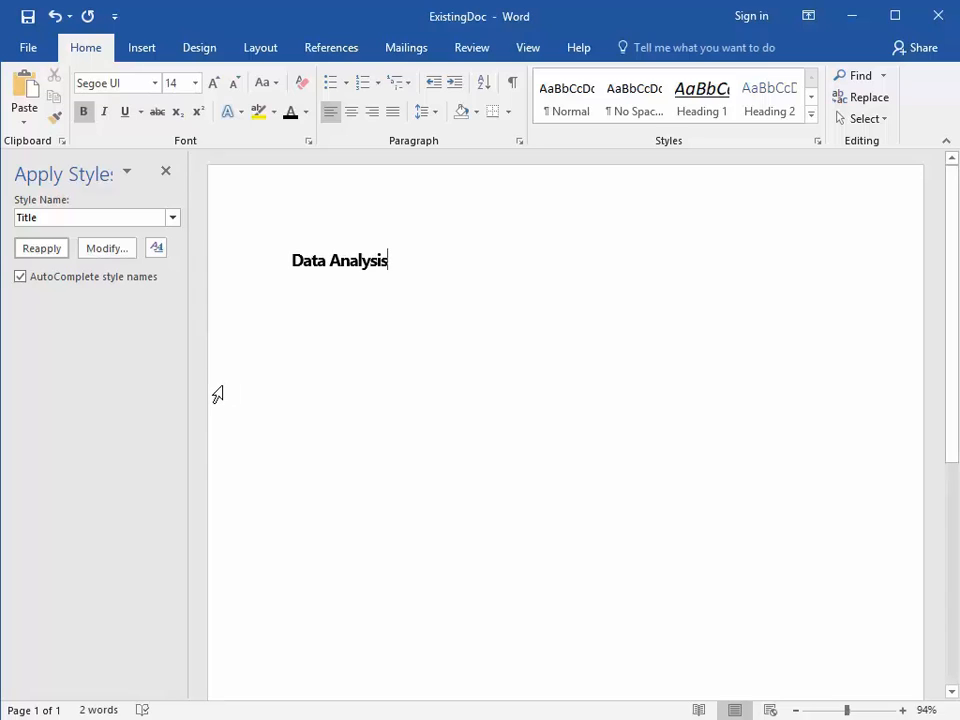
Browse for a file to open and go to the folder c:\Users\Student\AppData\Roaming\Microsoft\Templates.
{"action": "left_click", "coordinate": [38, 50]}
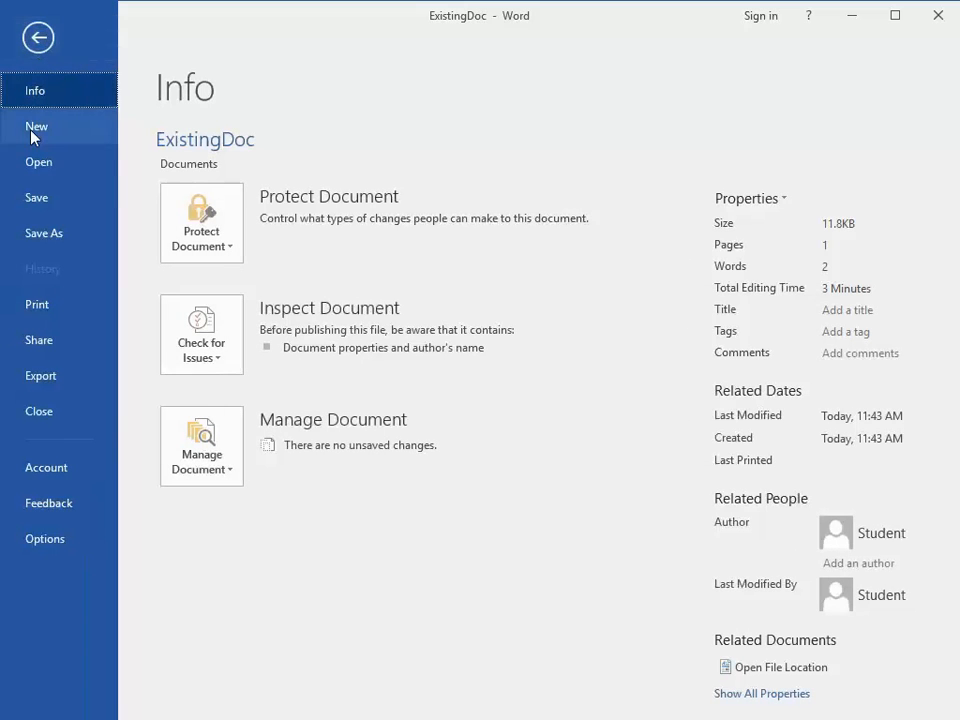
{"action": "left_click", "coordinate": [35, 168]}
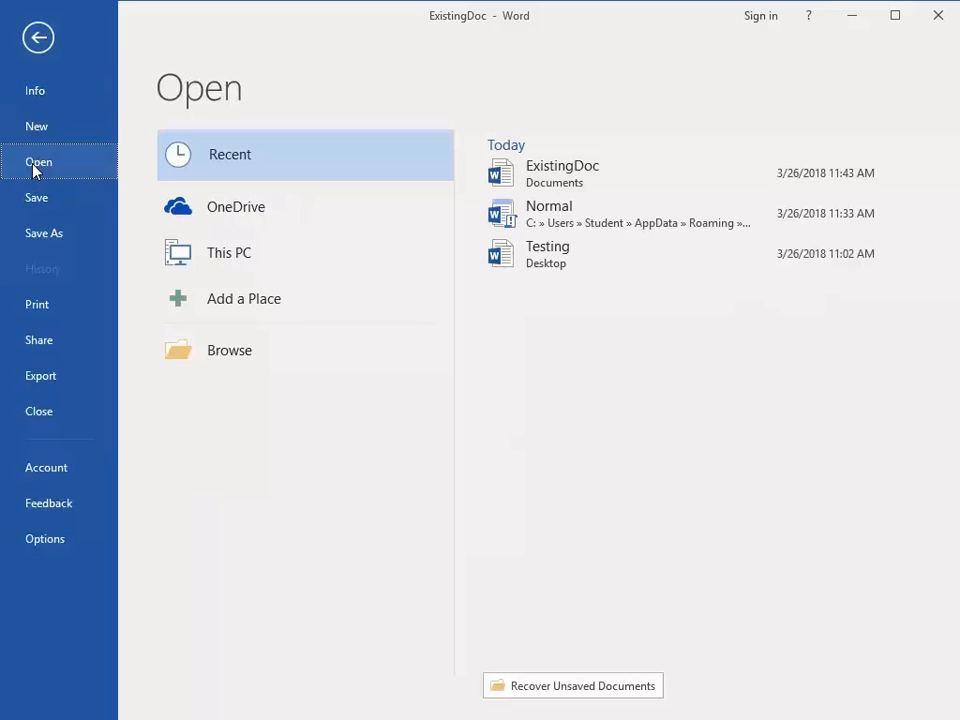
{"action": "left_click", "coordinate": [210, 366]}
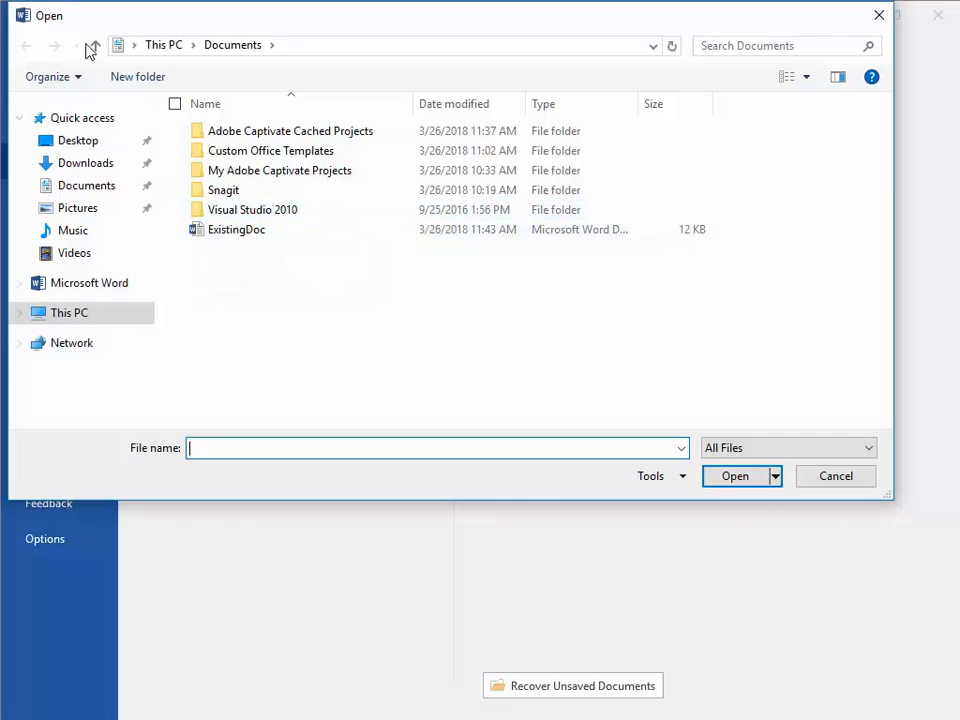
{"action": "left_click", "coordinate": [118, 46]}
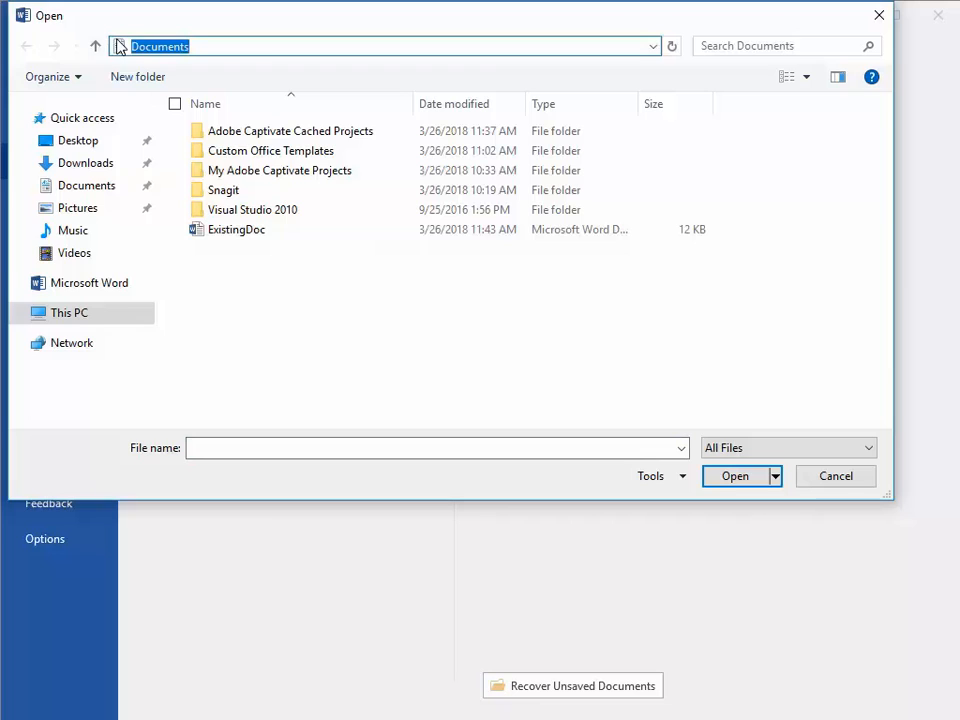
{"action": "type", "text": "c:\\Users"}
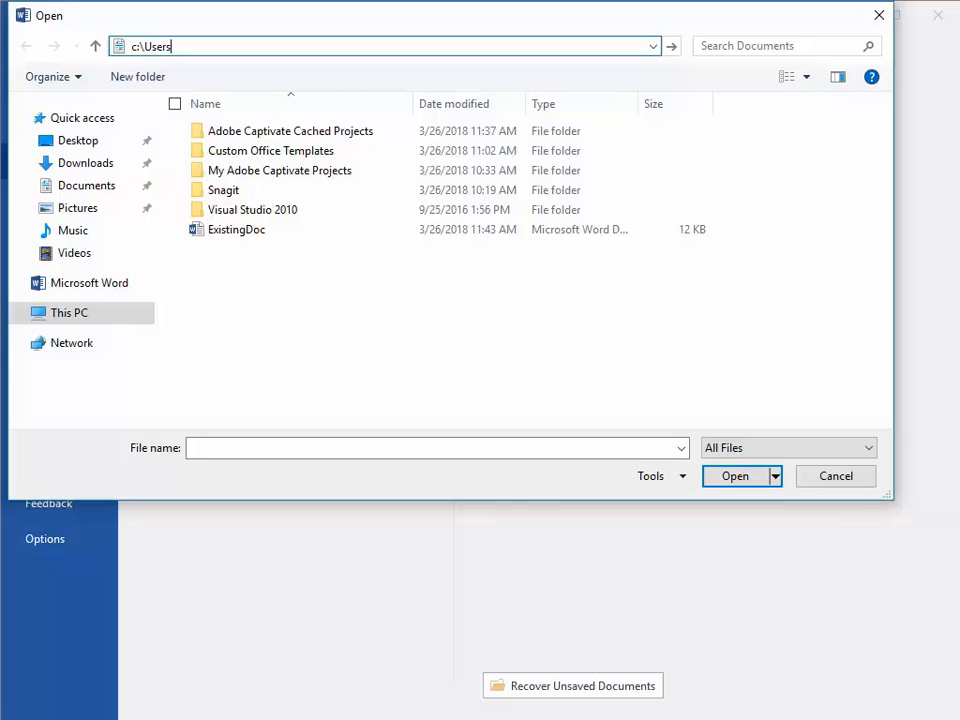
{"action": "type", "text": "\\Student\\AppData"}
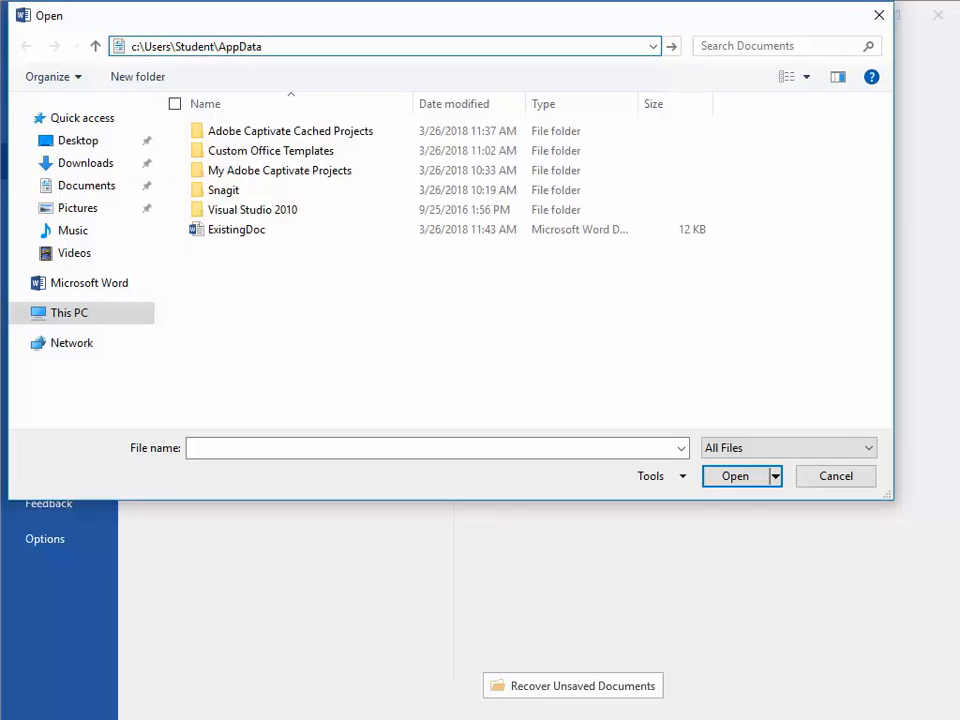
{"action": "type", "text": "\\"}
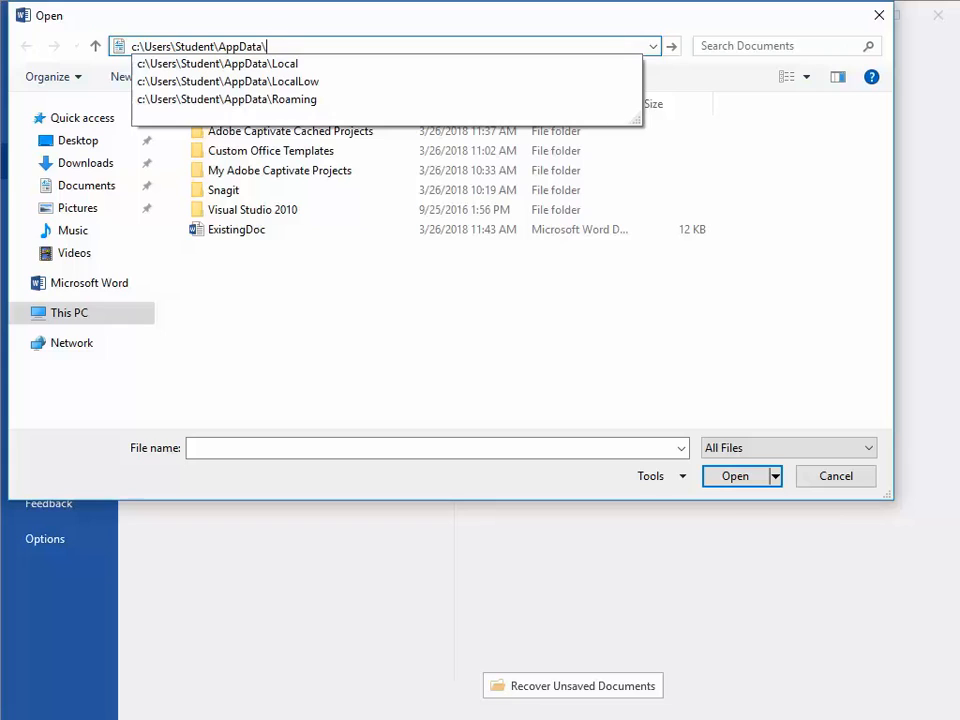
{"action": "key", "text": "Down"}
{"action": "key", "text": "Down"}
{"action": "key", "text": "Down"}
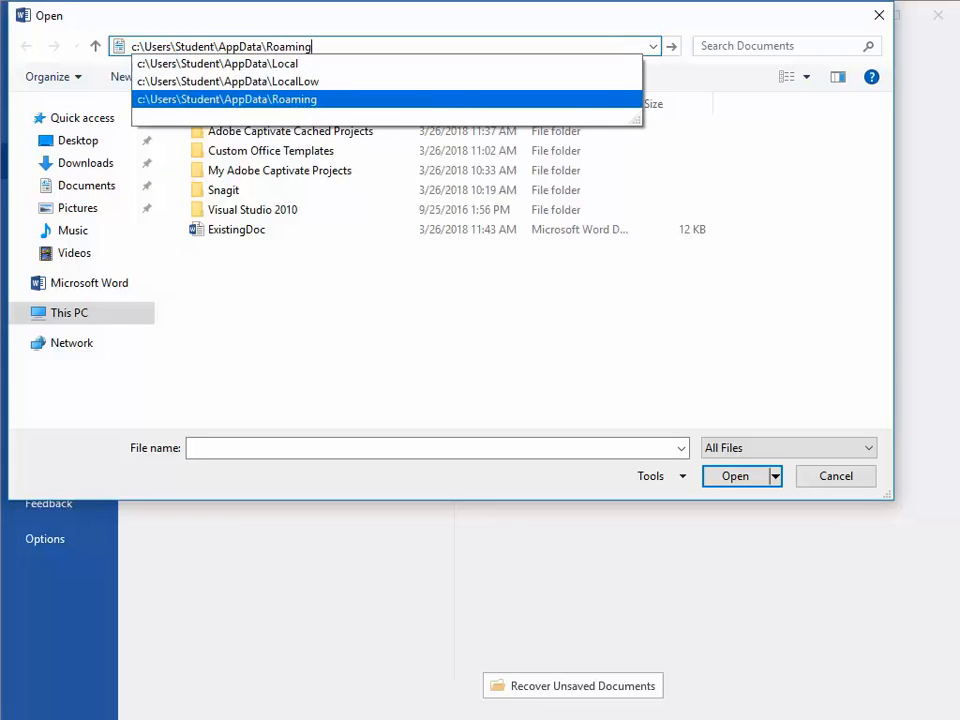
{"action": "type", "text": "\\"}
{"action": "type", "text": "Mic"}
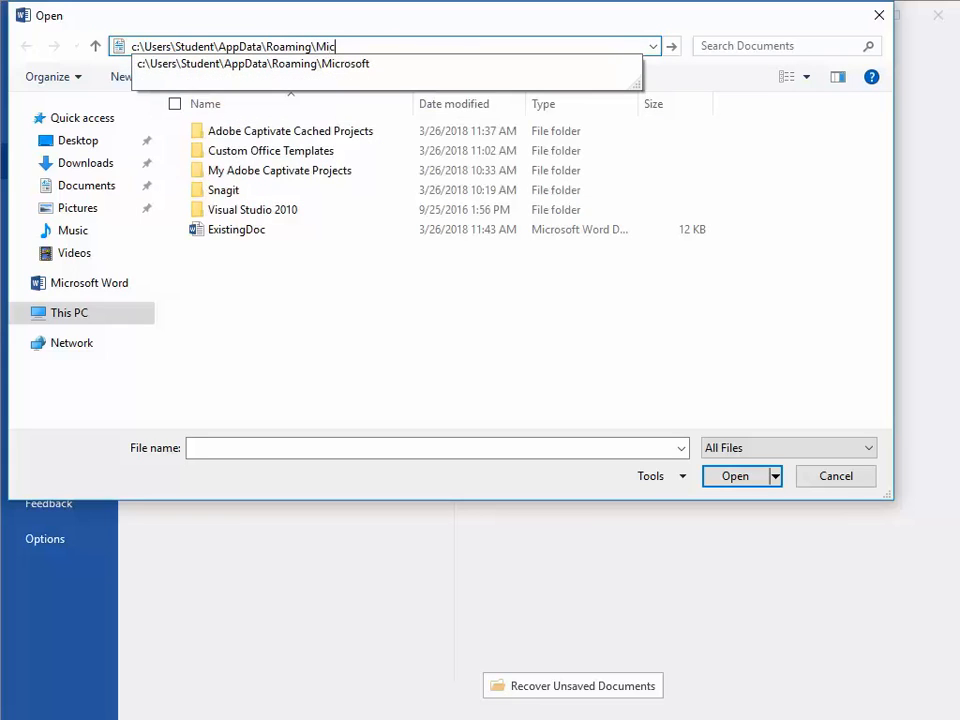
{"action": "key", "text": "Down"}
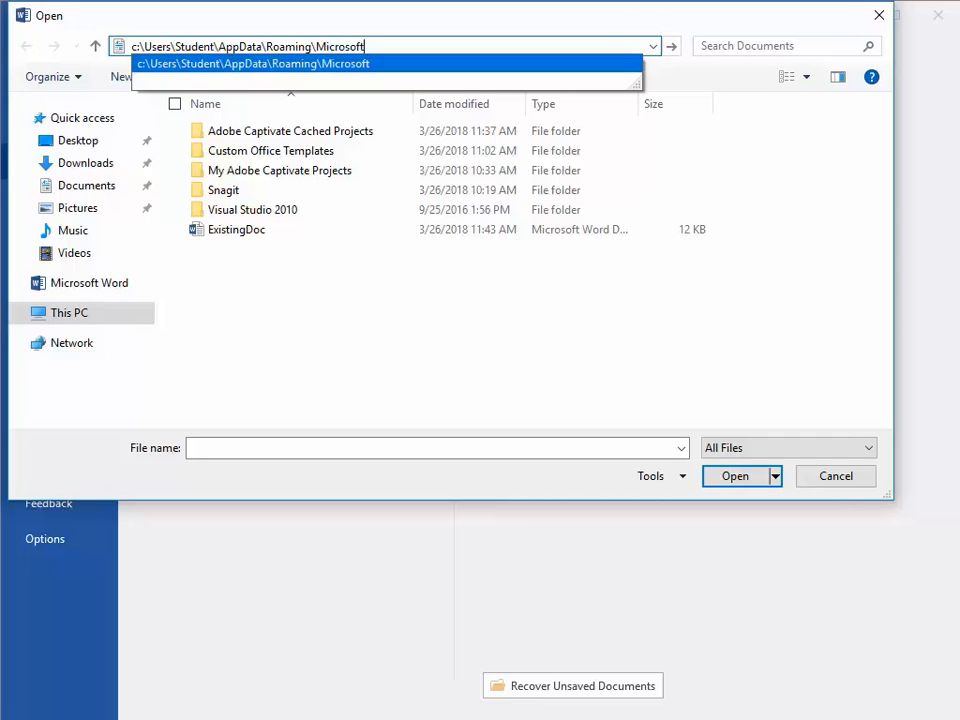
{"action": "type", "text": "\\Tem"}
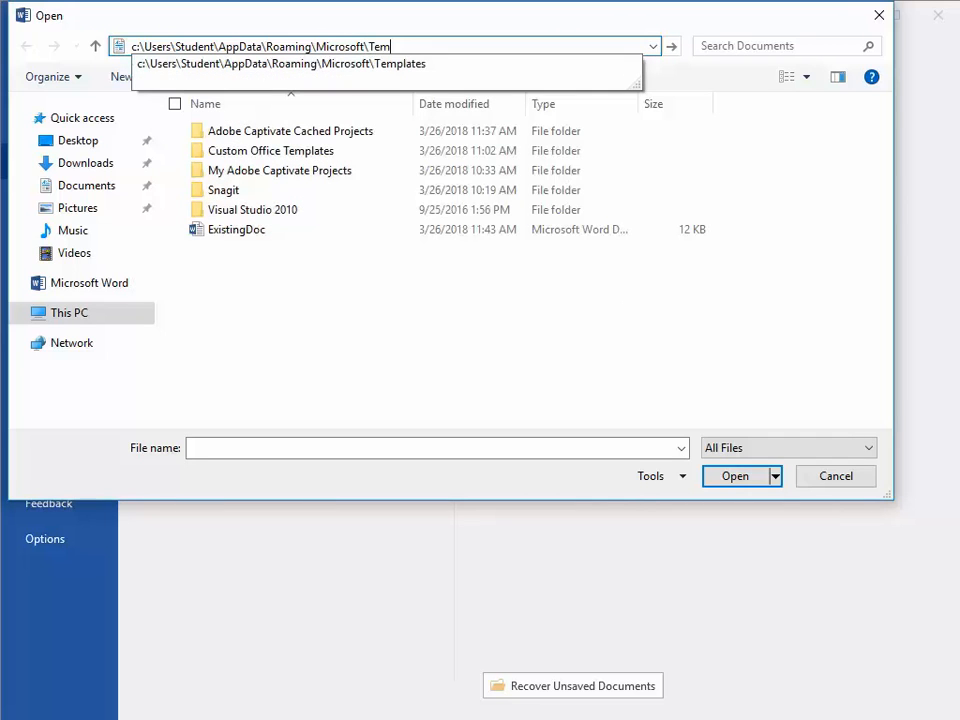
{"action": "key", "text": "Down"}
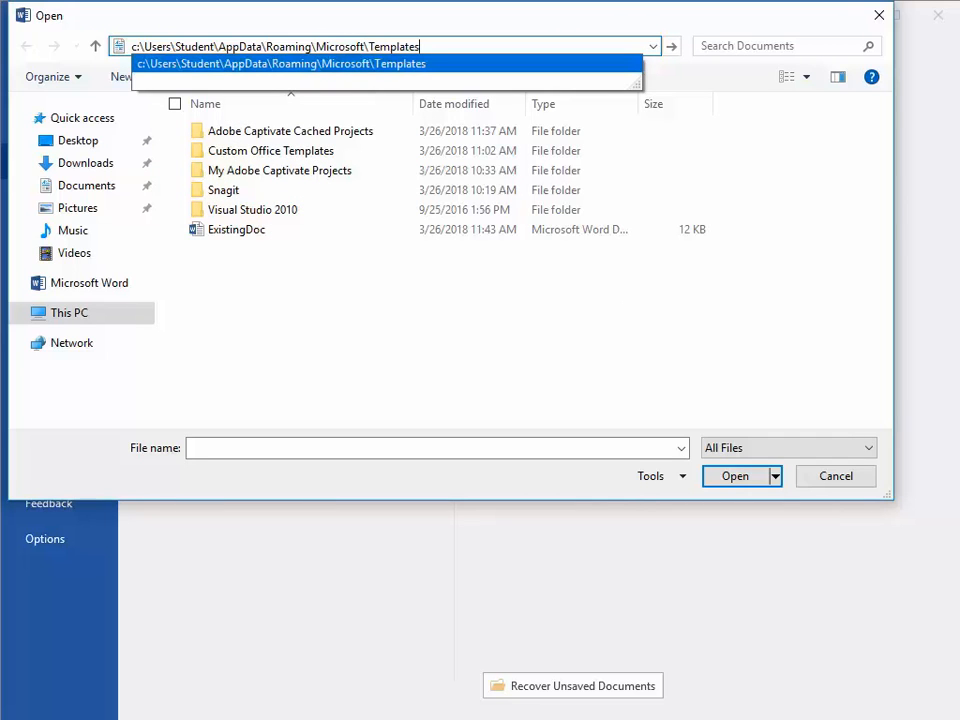
{"action": "key", "text": "Return"}
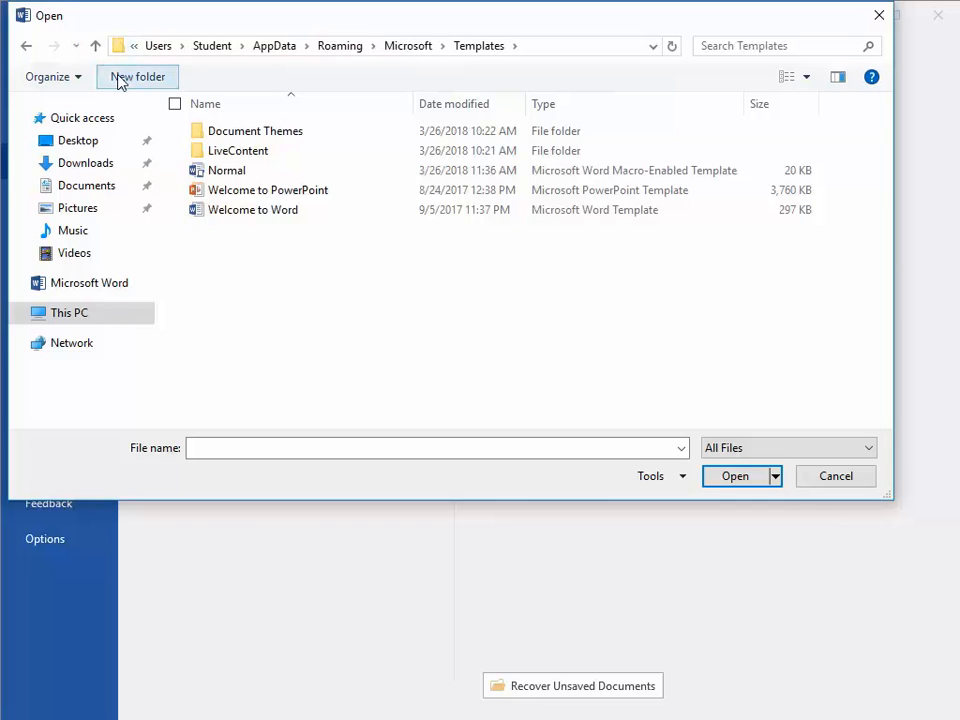
Examine each folder level in the full path of the Templates folder.
{"action": "left_click", "coordinate": [119, 47]}
{"action": "left_click", "coordinate": [153, 47]}
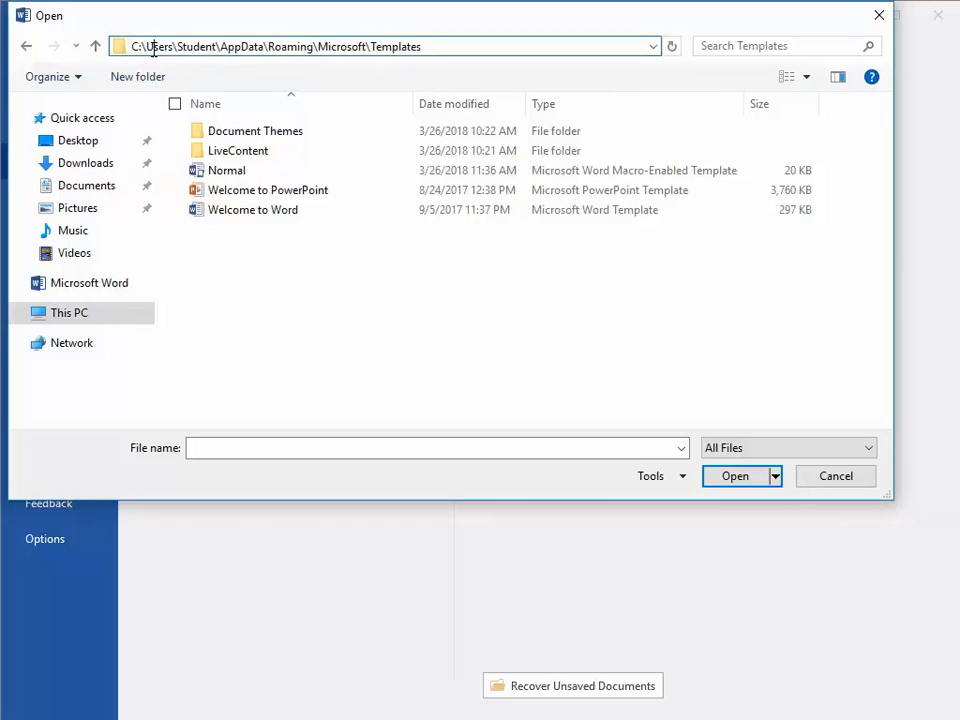
{"action": "double_click", "coordinate": [153, 47]}
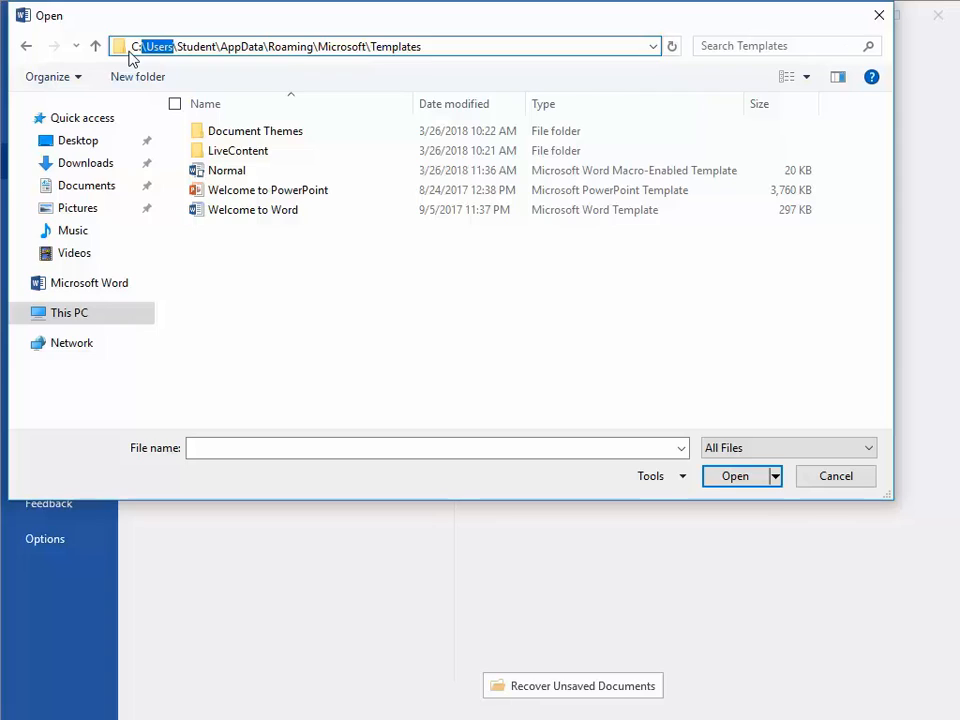
{"action": "double_click", "coordinate": [195, 46]}
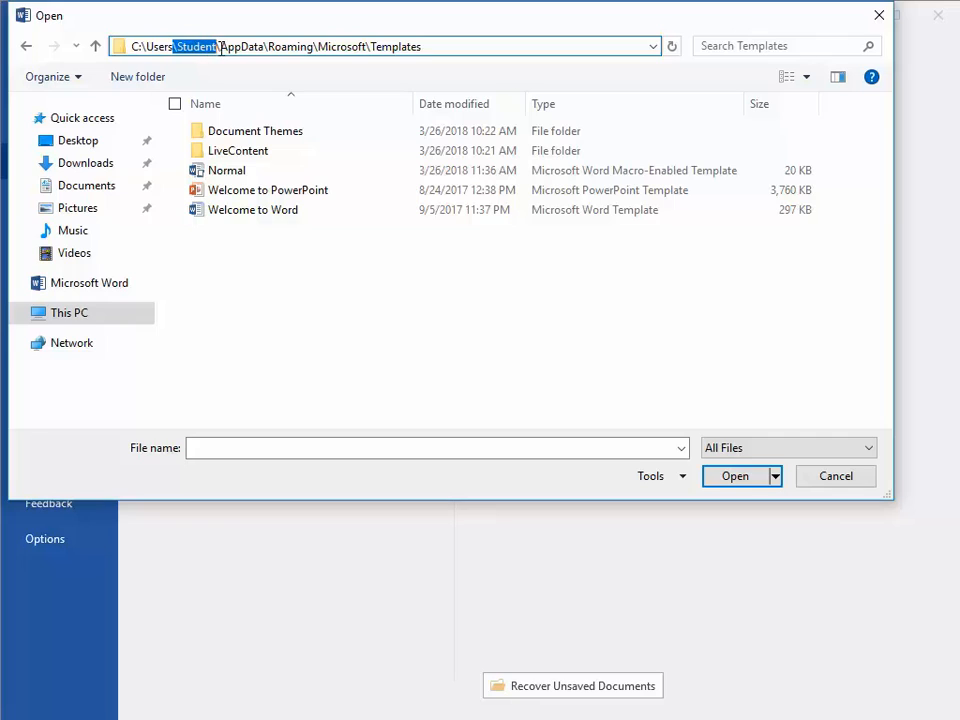
{"action": "double_click", "coordinate": [243, 47]}
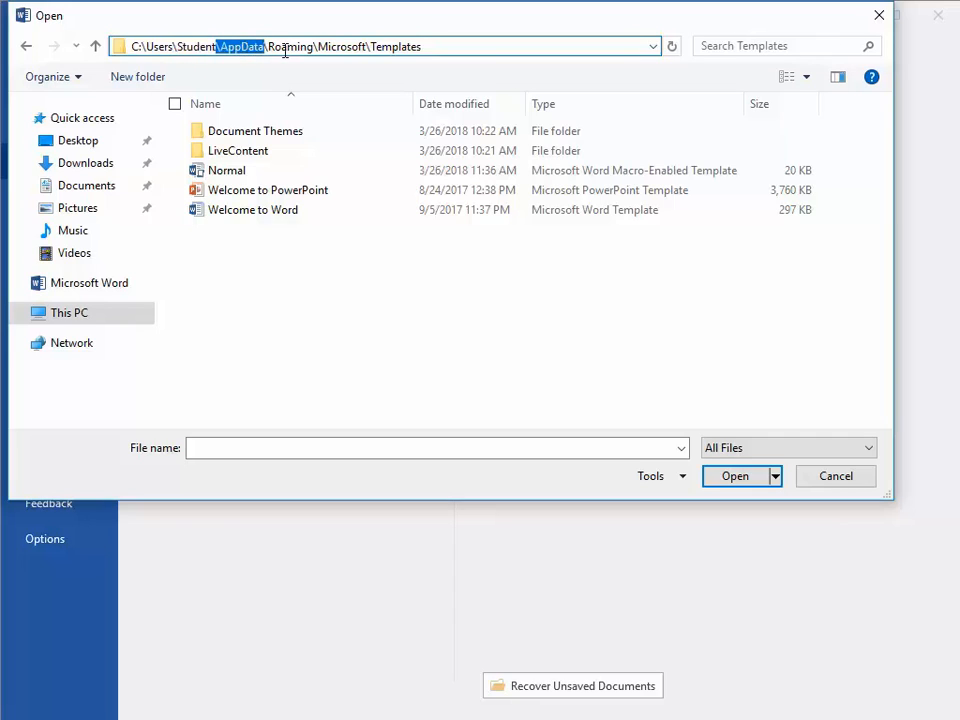
{"action": "double_click", "coordinate": [286, 47]}
{"action": "double_click", "coordinate": [340, 47]}
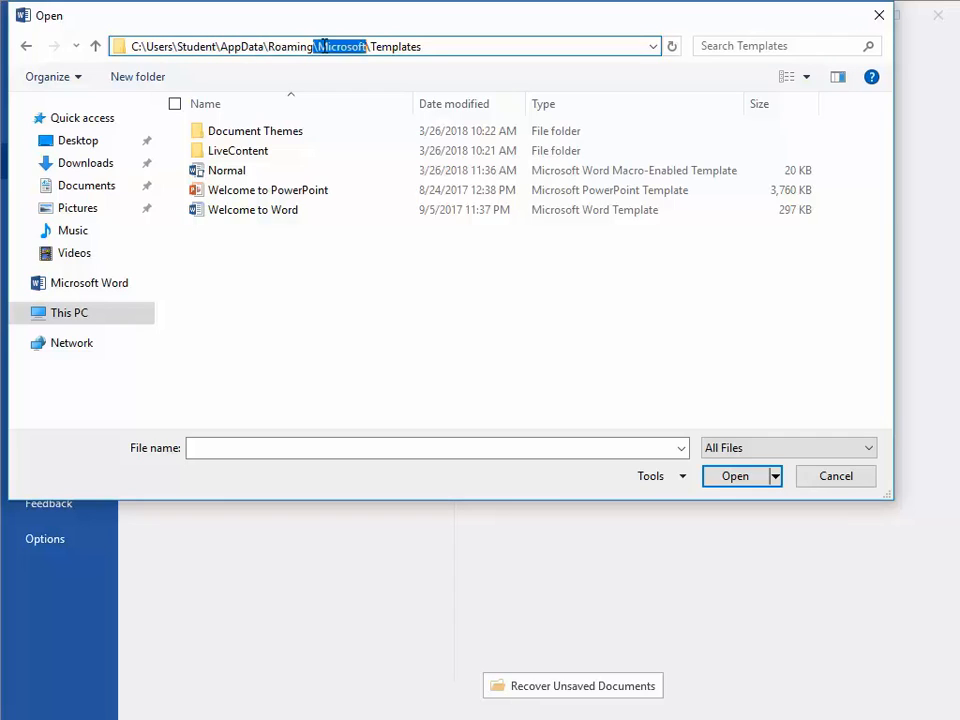
{"action": "double_click", "coordinate": [395, 47]}
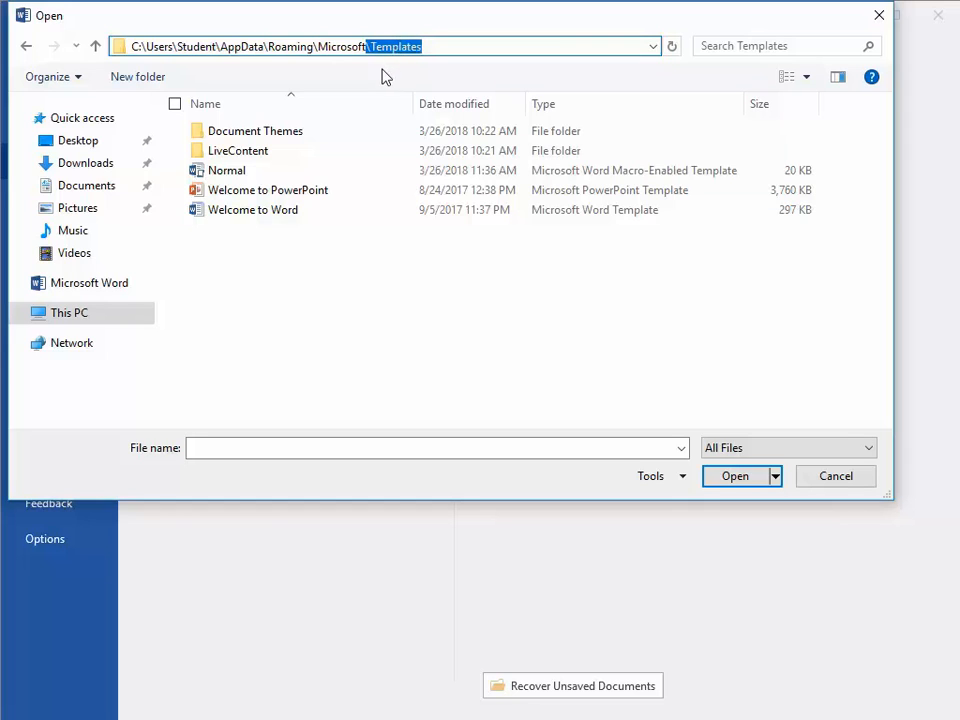
Open the Normal macro-enabled template from the Templates folder.
{"action": "left_click", "coordinate": [224, 172]}
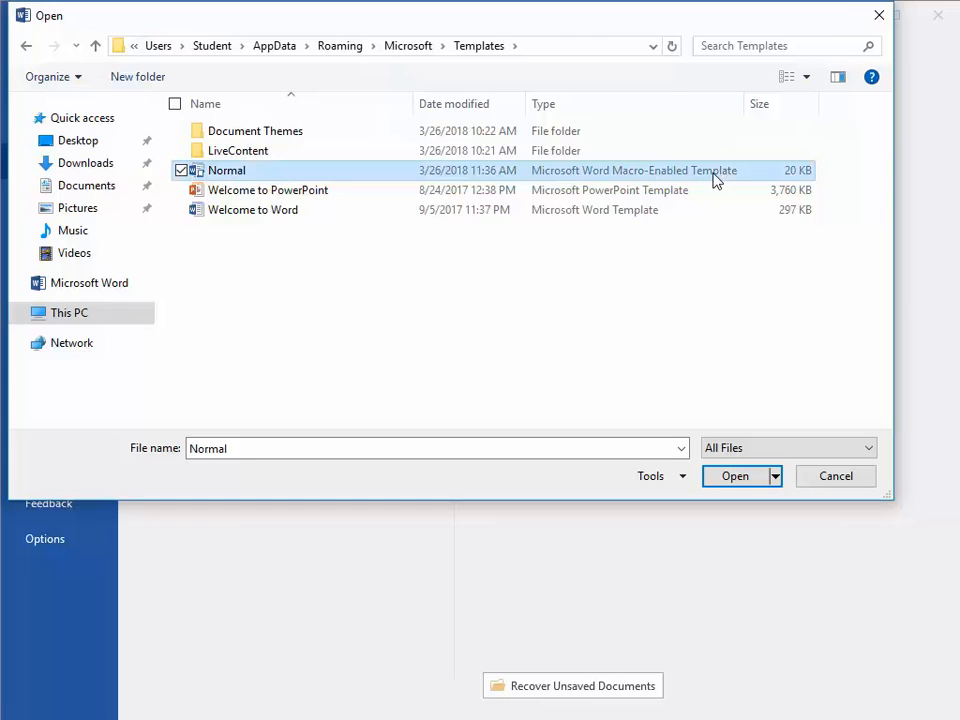
{"action": "double_click", "coordinate": [224, 176]}
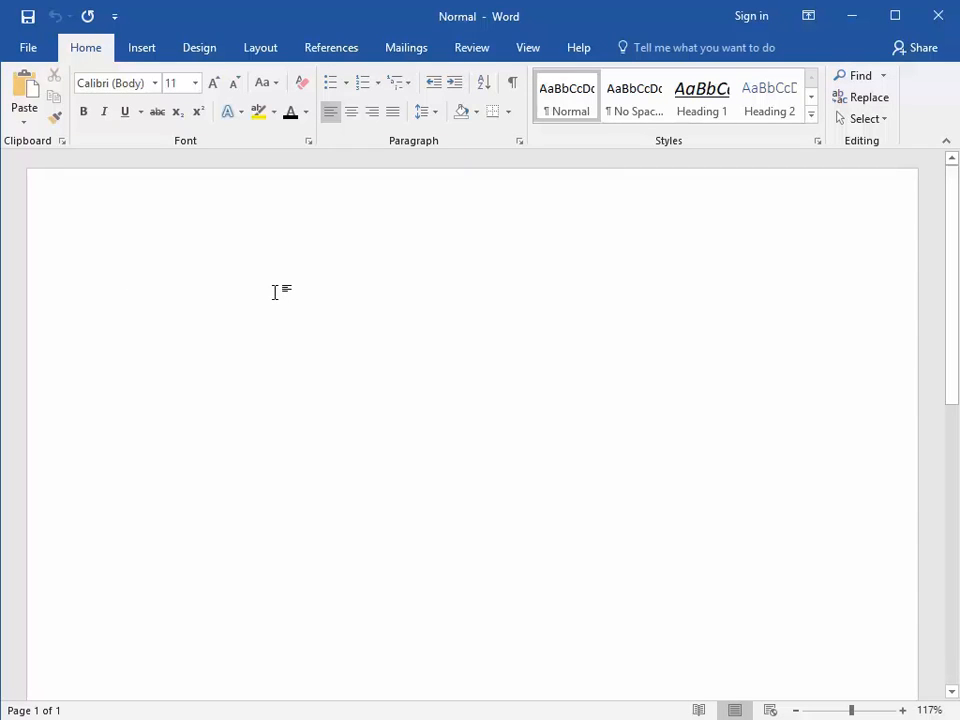
Enter the text "Title" in the template and apply the Title style to it.
{"action": "type", "text": "Title"}
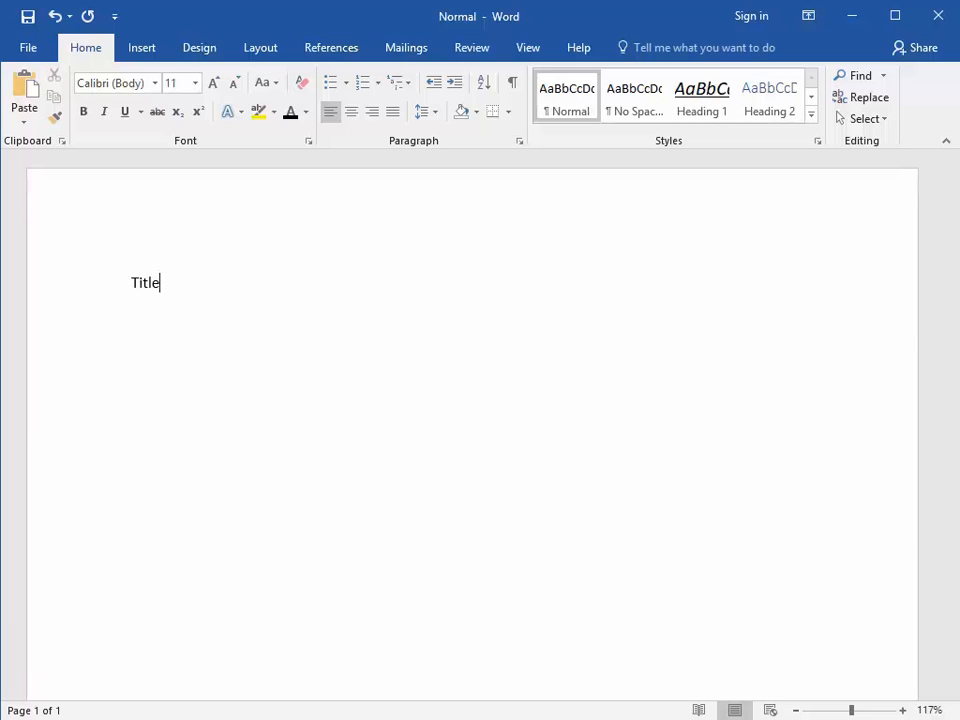
{"action": "key", "text": "ctrl+a"}
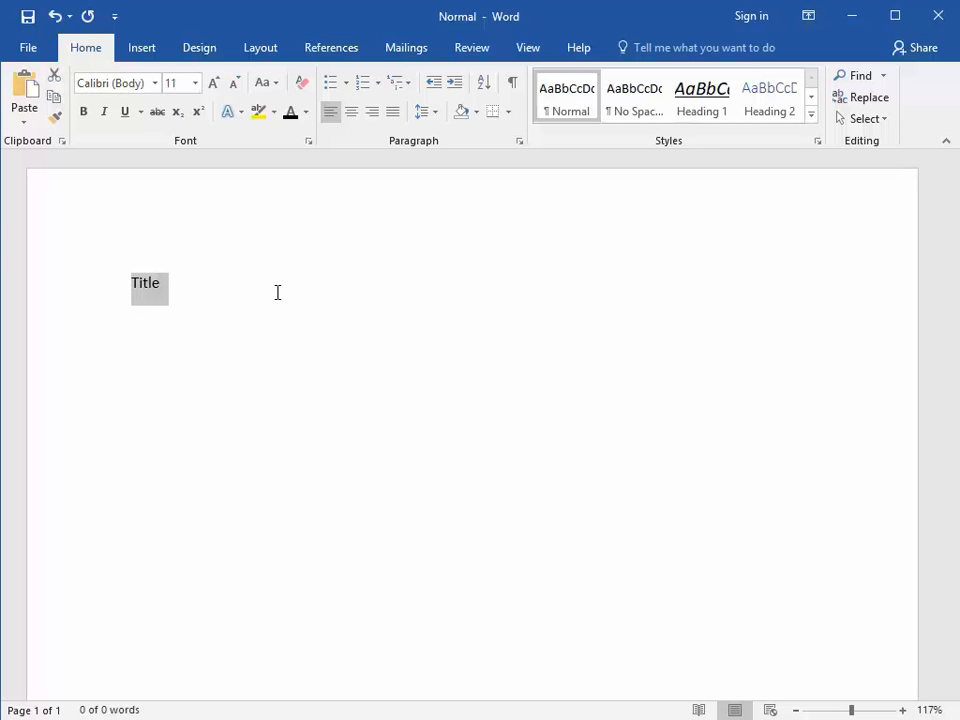
{"action": "key", "text": "ctrl+shift+s"}
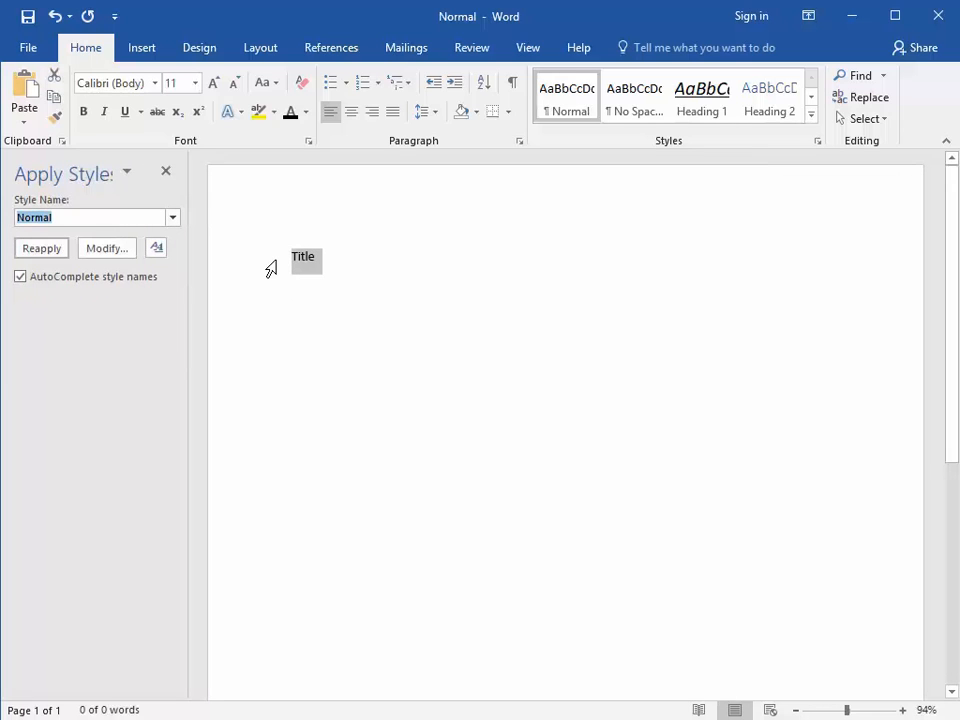
{"action": "type", "text": "Title"}
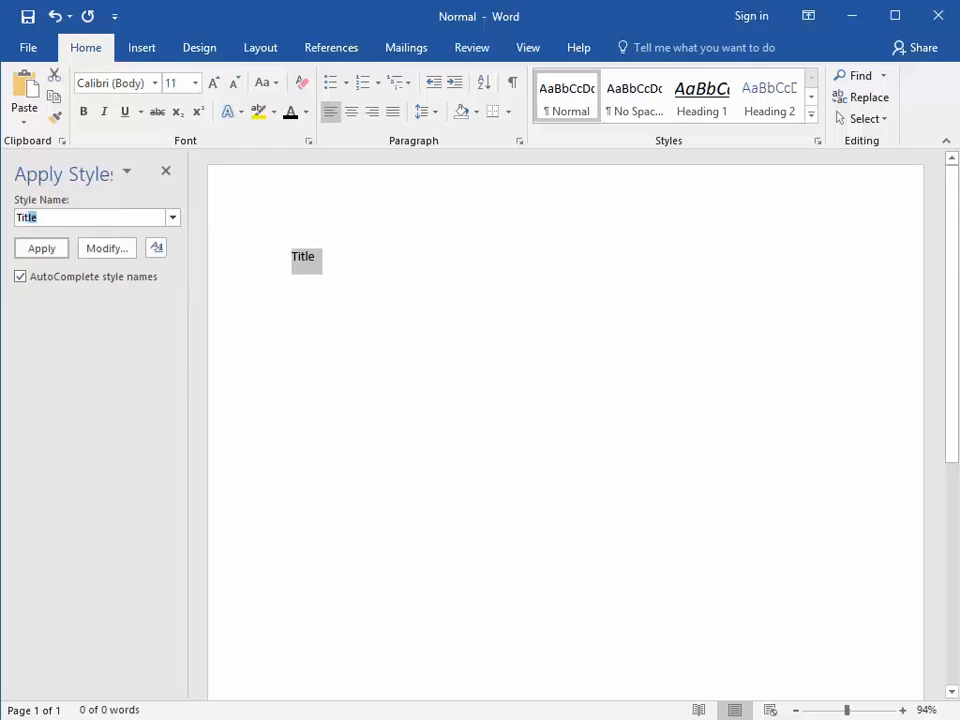
{"action": "key", "text": "Return"}
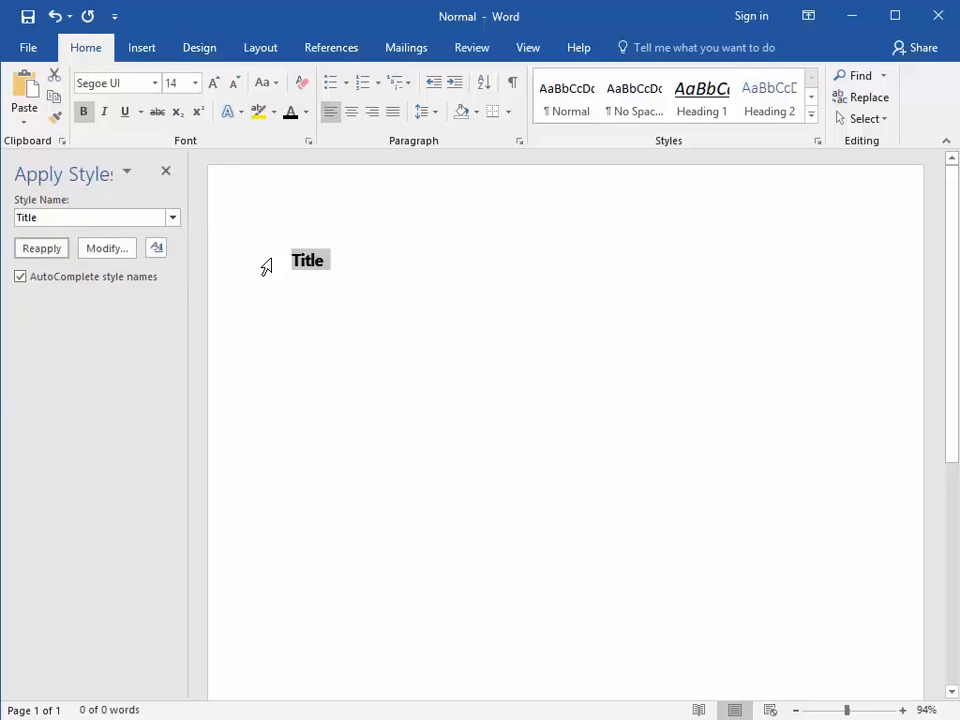
Format the selected "Title" text as centered, 16 pt, Calibri (Body) and italic.
{"action": "left_click", "coordinate": [351, 113]}
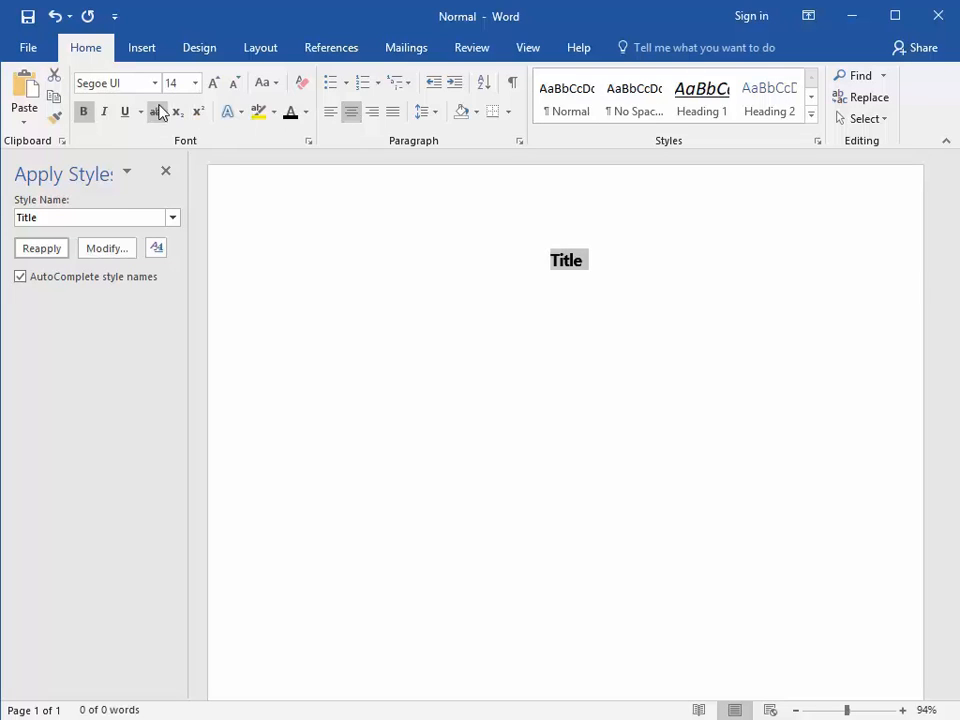
{"action": "left_click", "coordinate": [197, 86]}
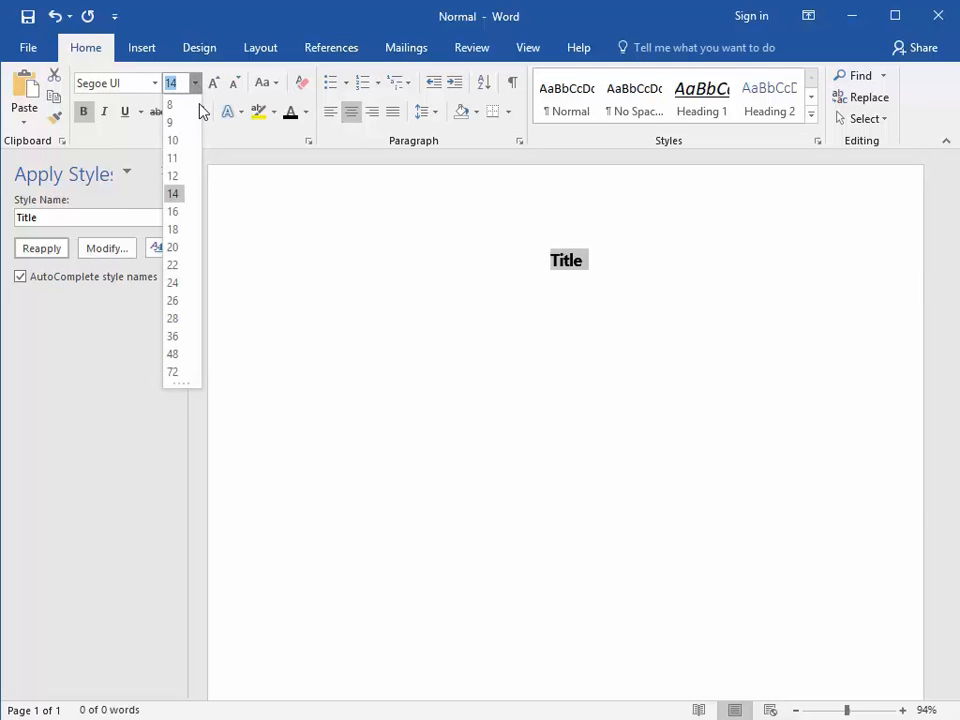
{"action": "left_click", "coordinate": [170, 212]}
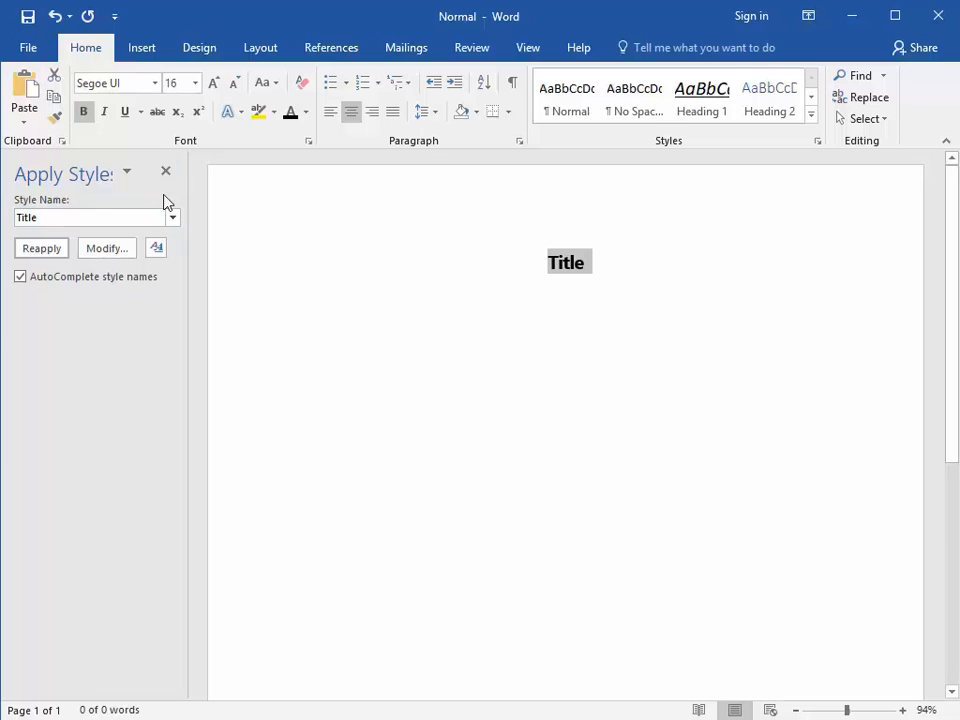
{"action": "left_click", "coordinate": [157, 86]}
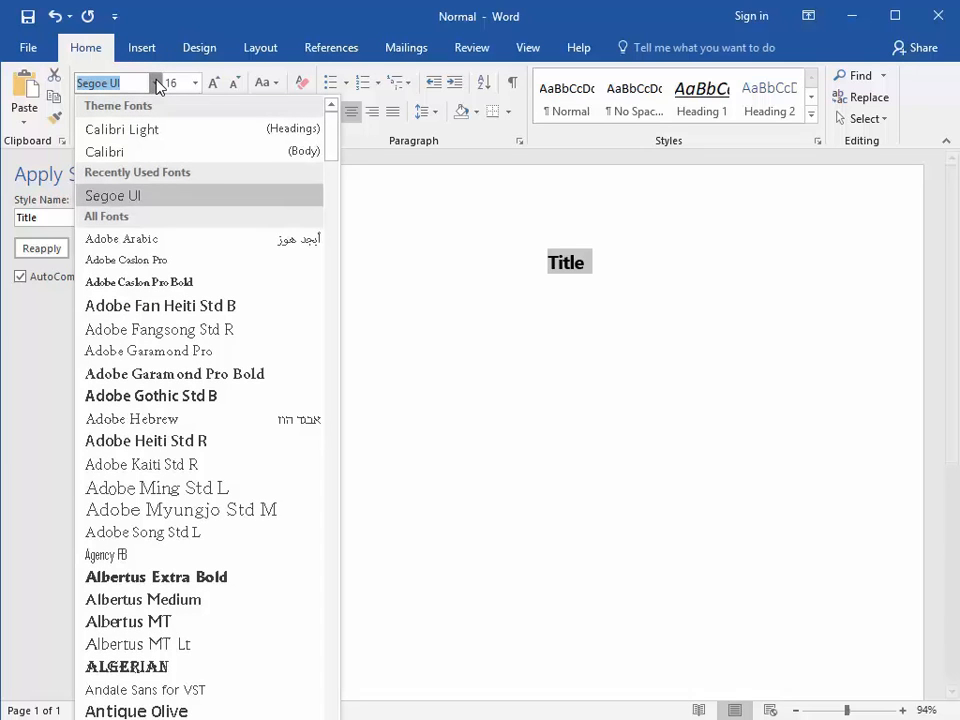
{"action": "left_click", "coordinate": [124, 163]}
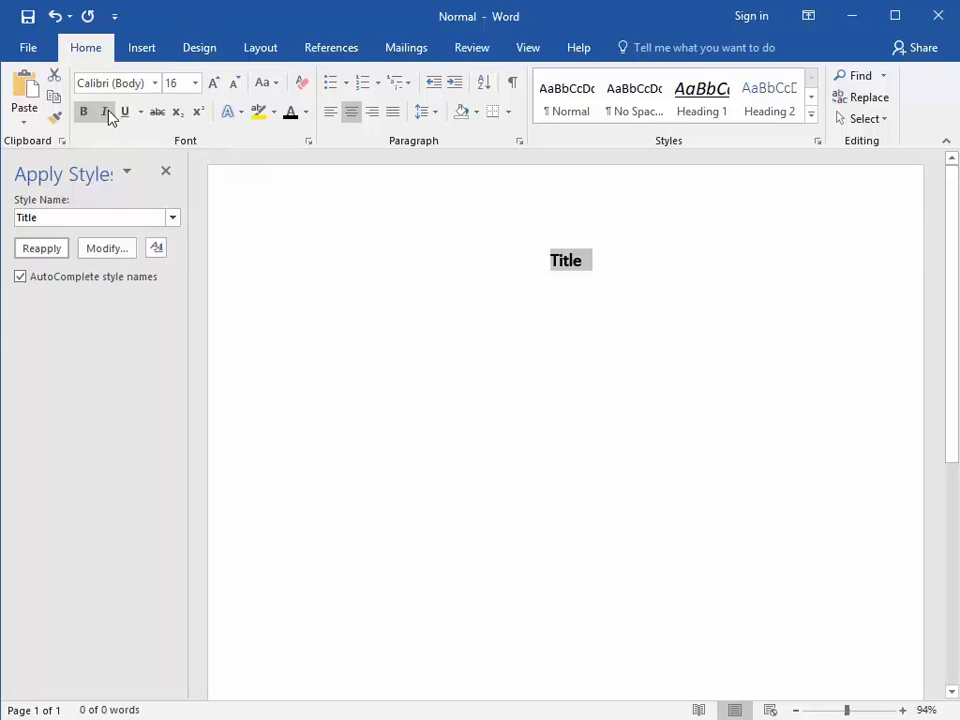
{"action": "left_click", "coordinate": [105, 113]}
Update the Title style to match the formatting of the selected "Title" text.
{"action": "left_click", "coordinate": [157, 250]}
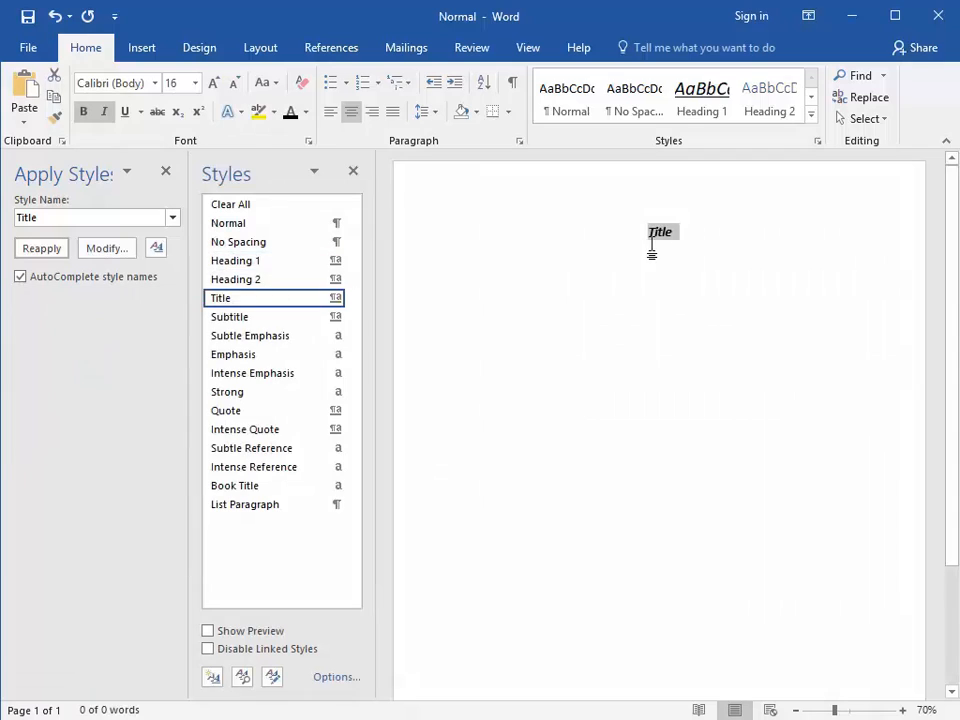
{"action": "right_click", "coordinate": [238, 307]}
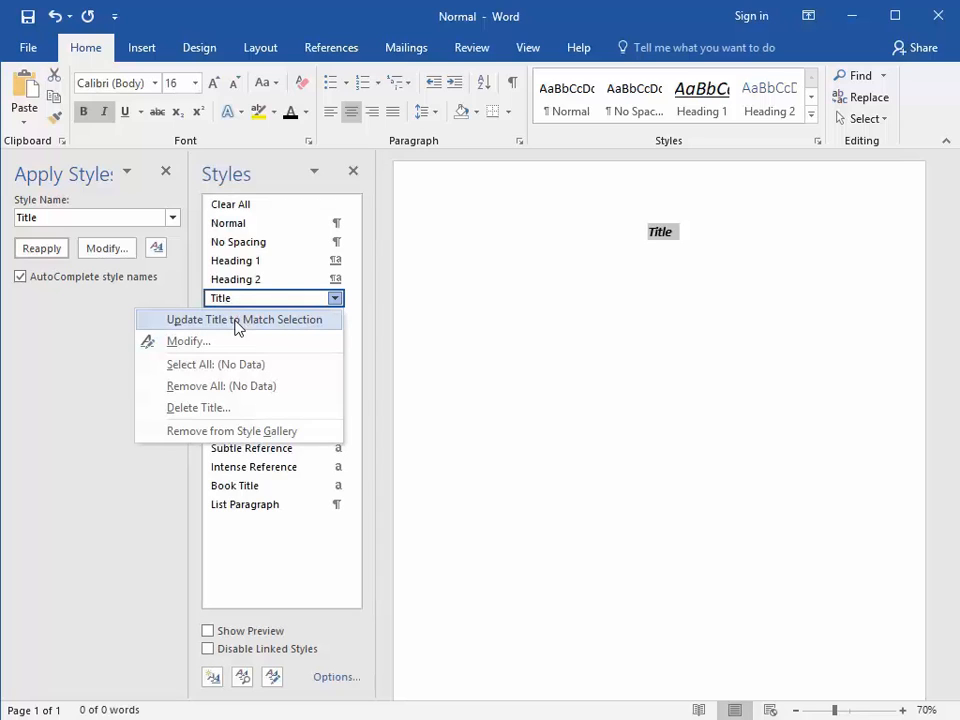
{"action": "left_click", "coordinate": [238, 320]}
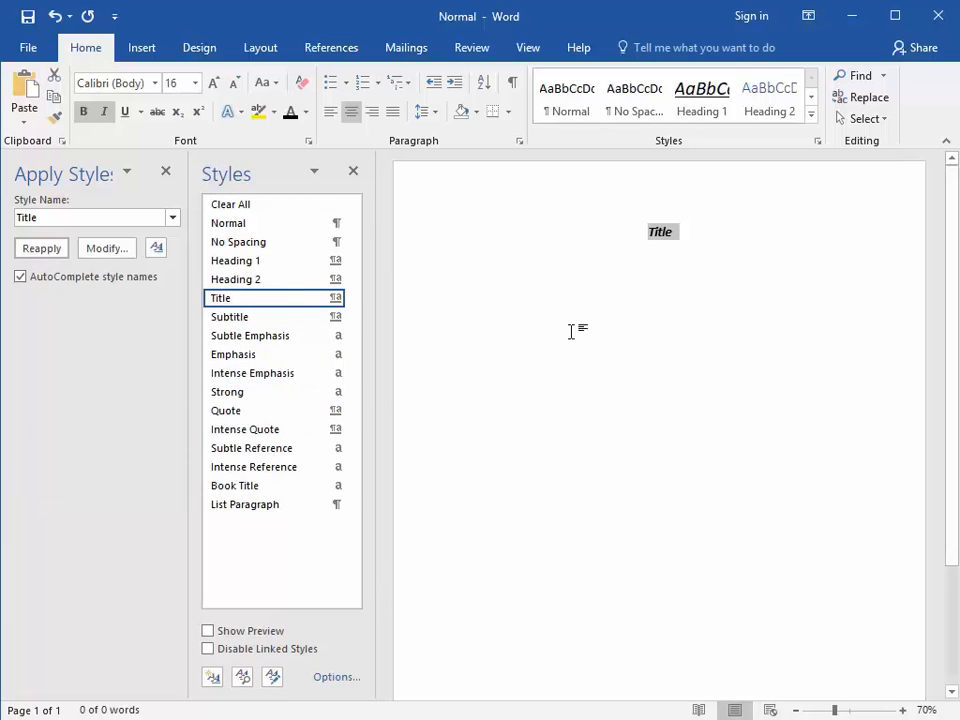
Add the text "Heading 1" on a new line below the title and apply the Heading 1 style to it.
{"action": "left_click", "coordinate": [682, 232]}
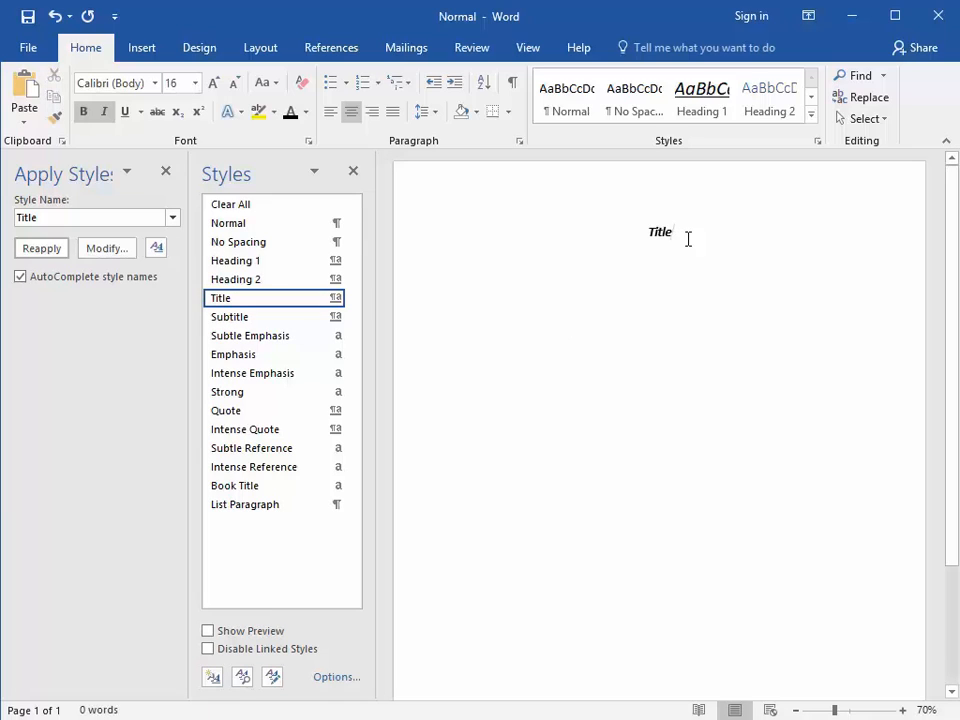
{"action": "key", "text": "Return"}
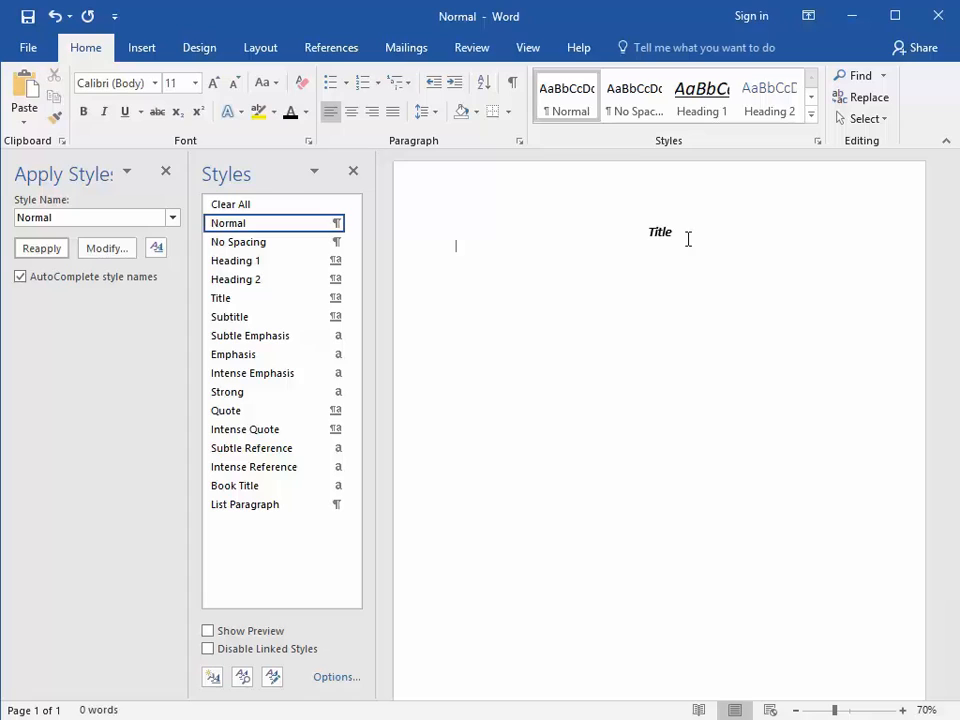
{"action": "type", "text": "Heading 1"}
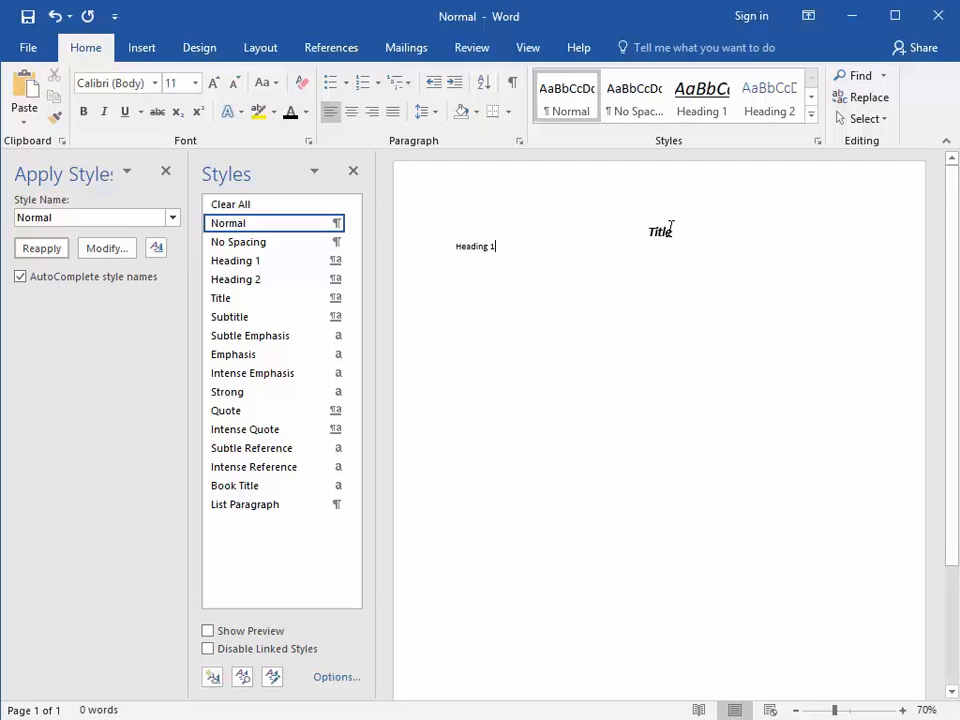
{"action": "key", "text": "shift+Home"}
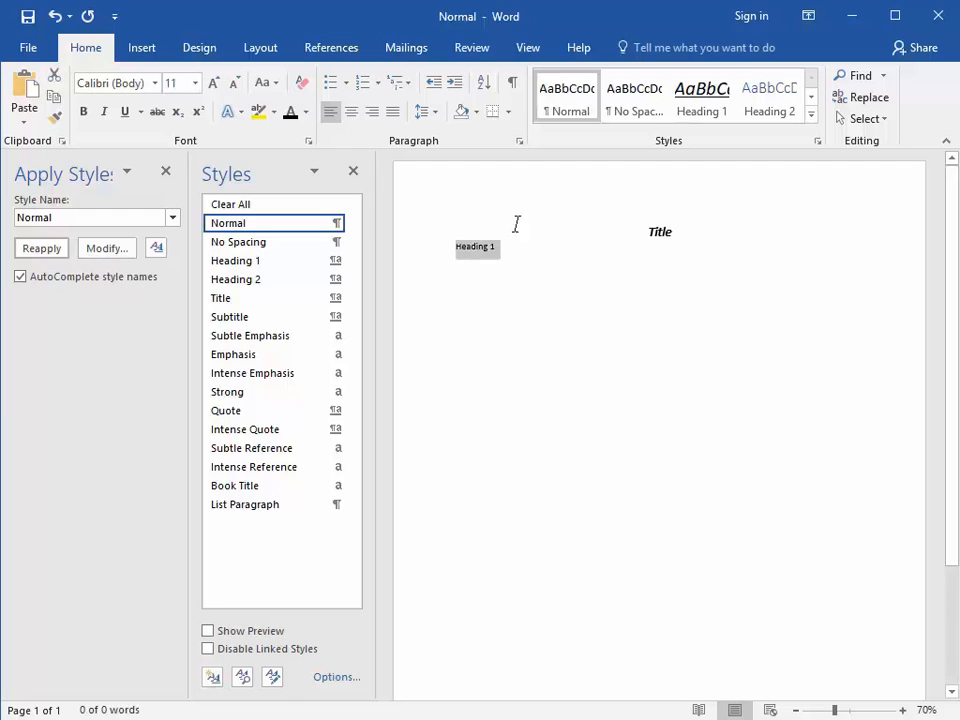
{"action": "key", "text": "ctrl+shift+s"}
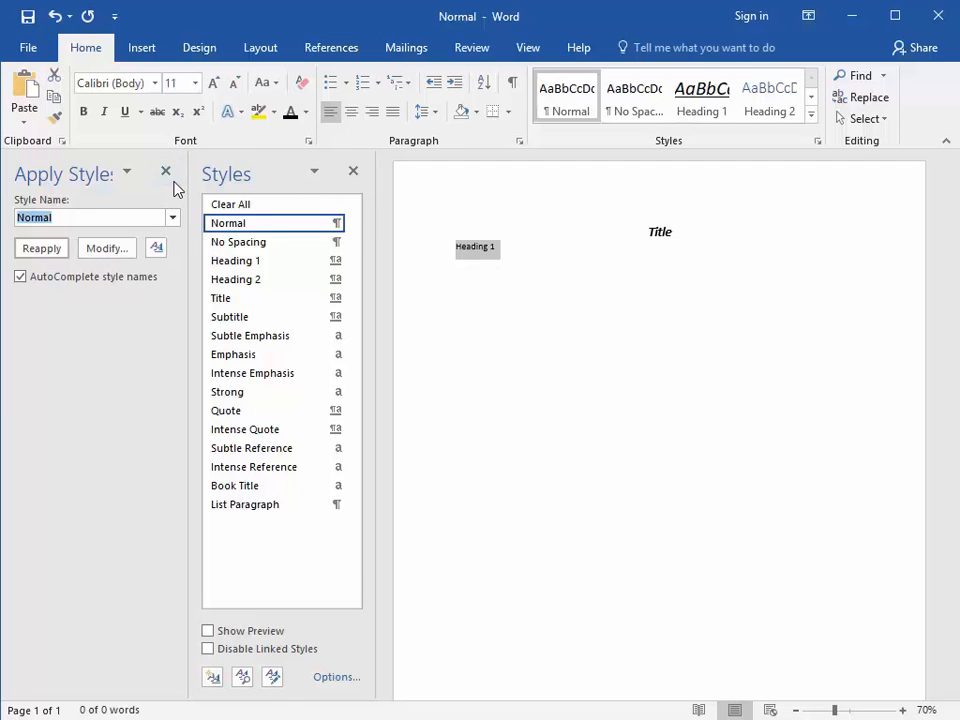
{"action": "type", "text": "Heading 1"}
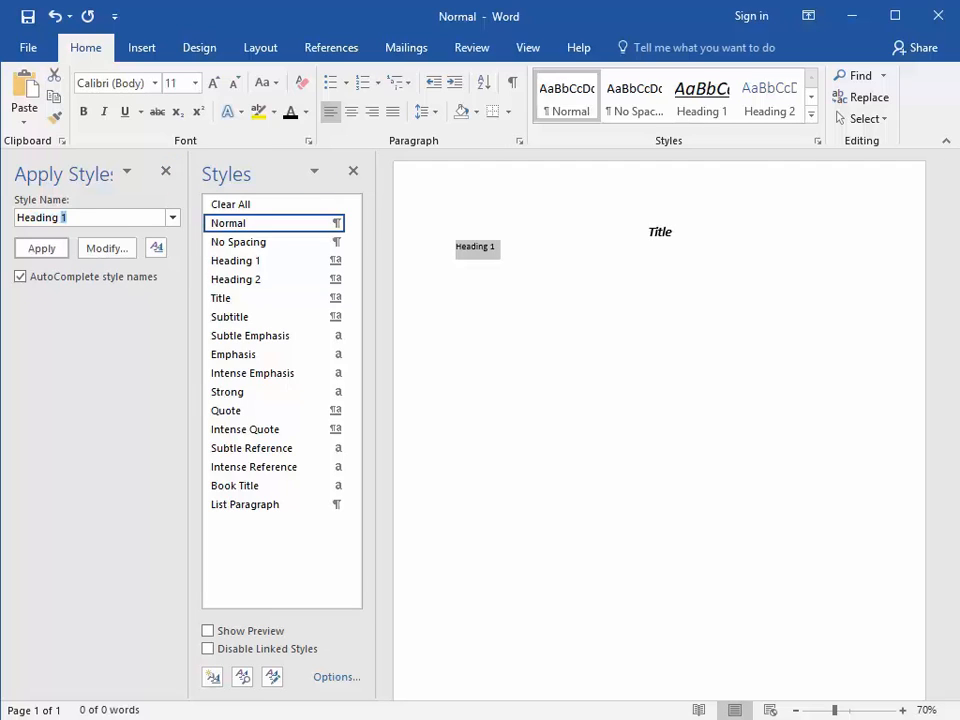
{"action": "key", "text": "Return"}
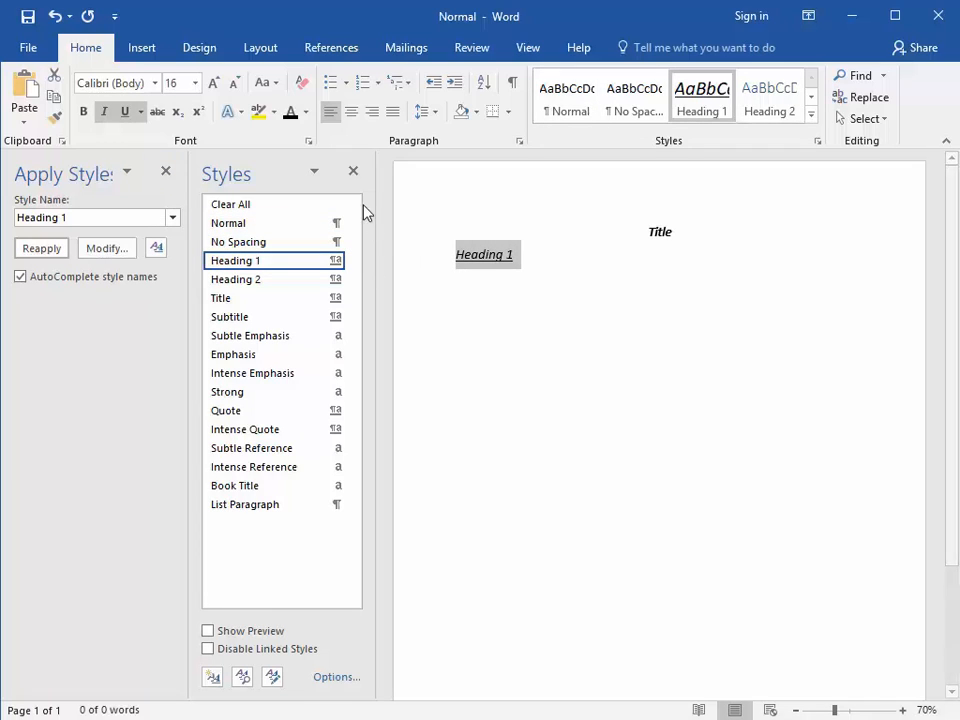
Remove the underline from the selected "Heading 1" text, make it bold and set its size to 14 pt.
{"action": "left_click", "coordinate": [127, 112]}
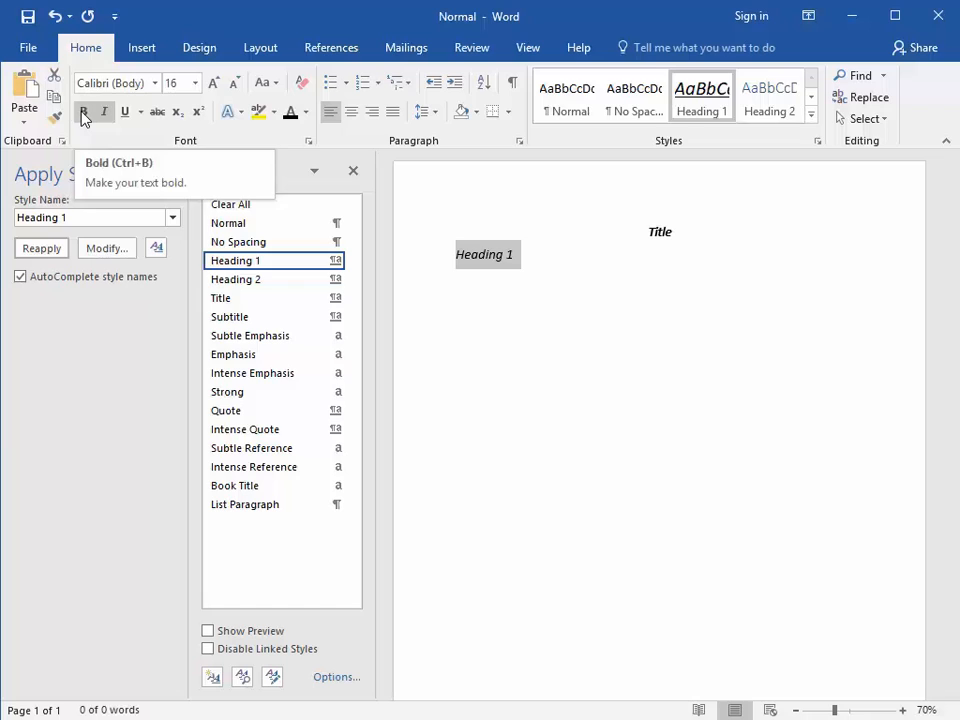
{"action": "left_click", "coordinate": [83, 114]}
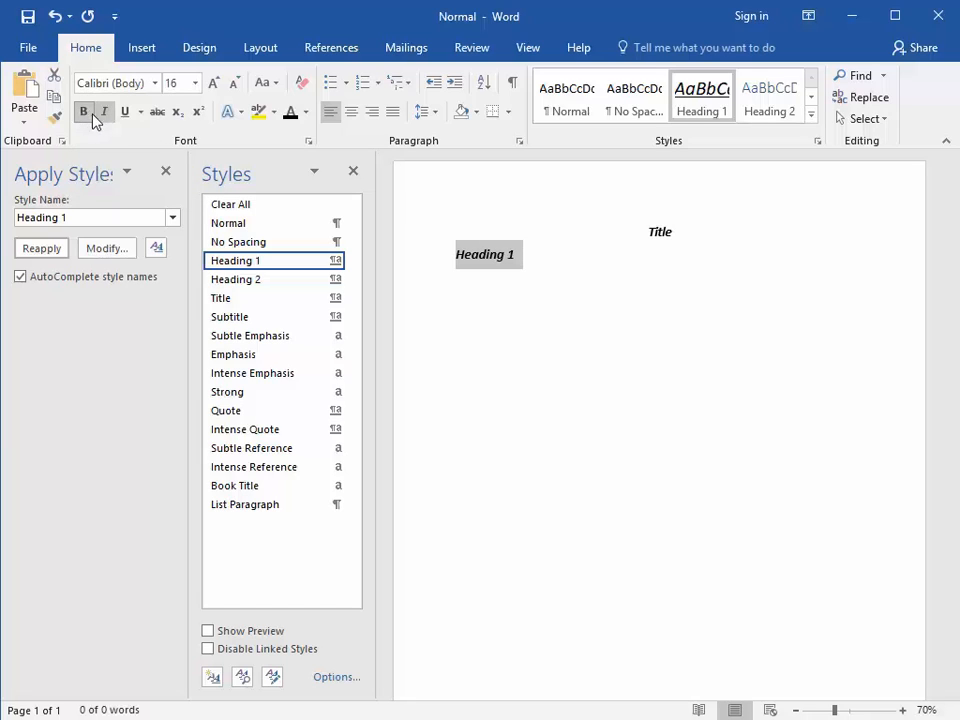
{"action": "left_click", "coordinate": [196, 85]}
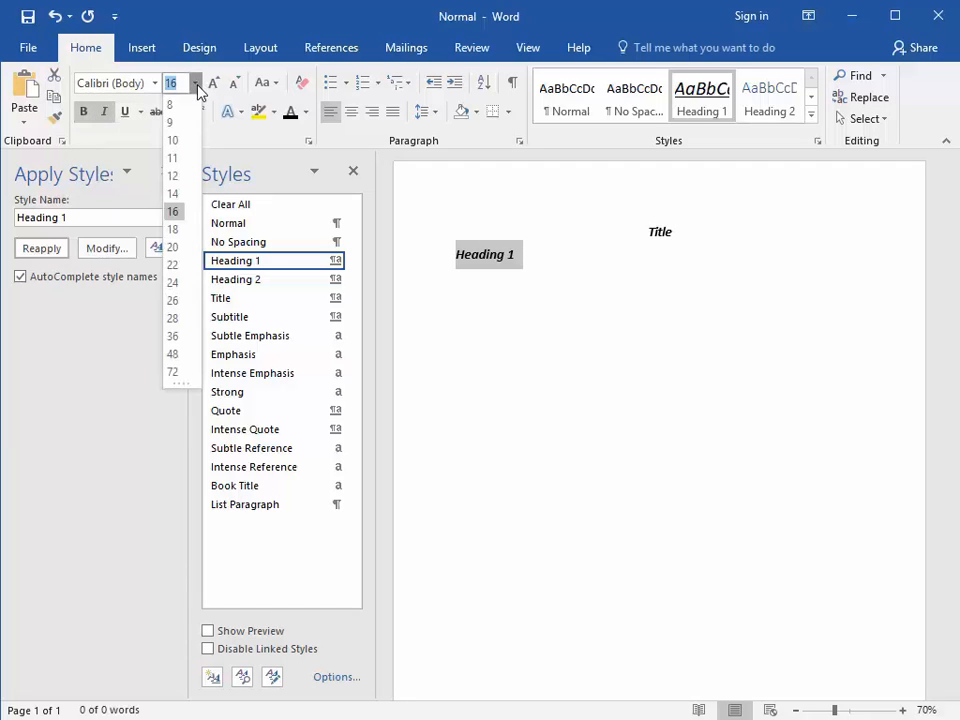
{"action": "left_click", "coordinate": [172, 194]}
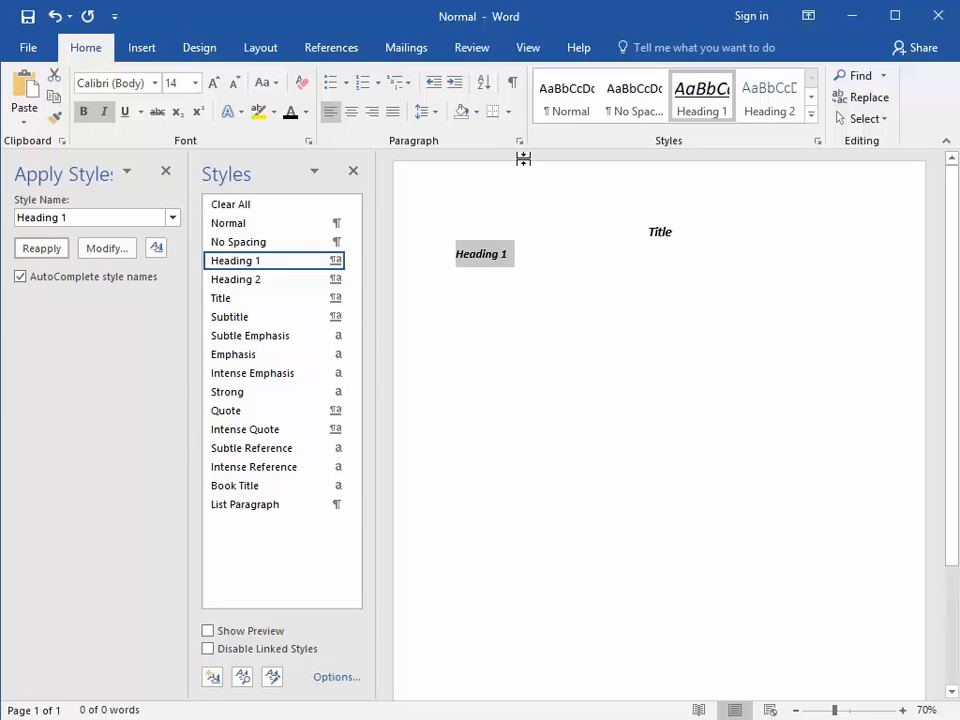
Set the "Heading 1" paragraph's spacing before to 12 pt and update the Heading 1 style to match the selection.
{"action": "right_click", "coordinate": [496, 256]}
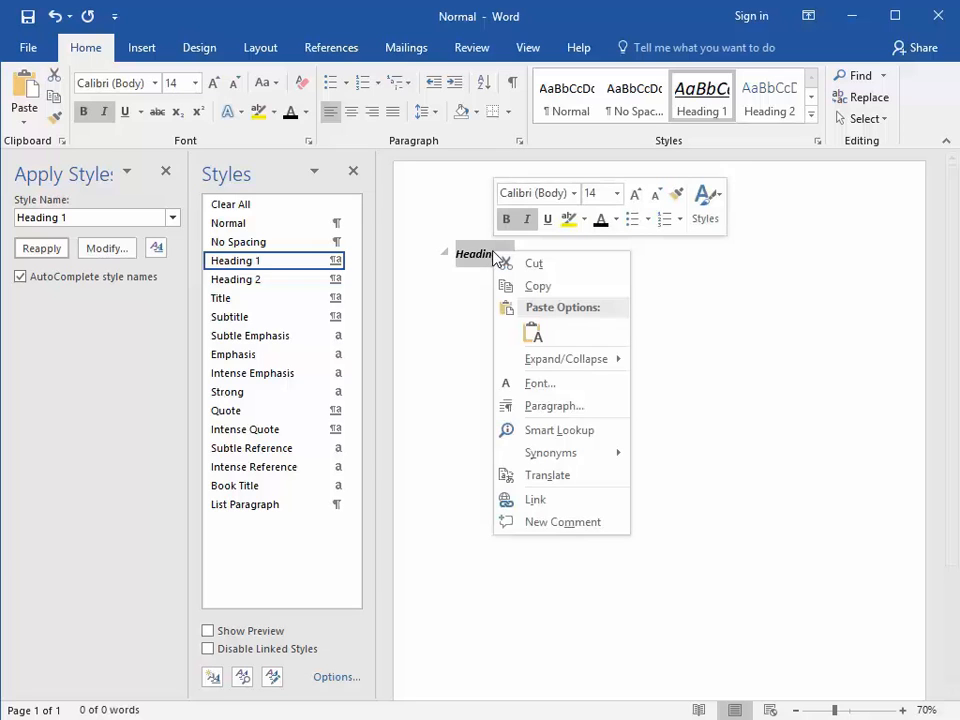
{"action": "left_click", "coordinate": [517, 407]}
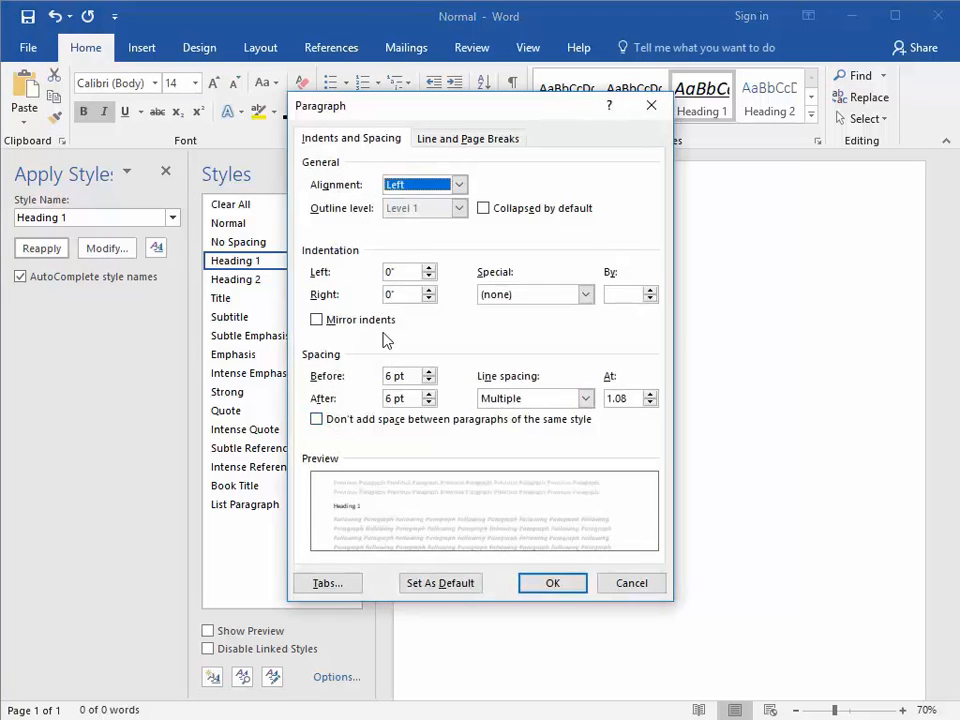
{"action": "left_click", "coordinate": [429, 371]}
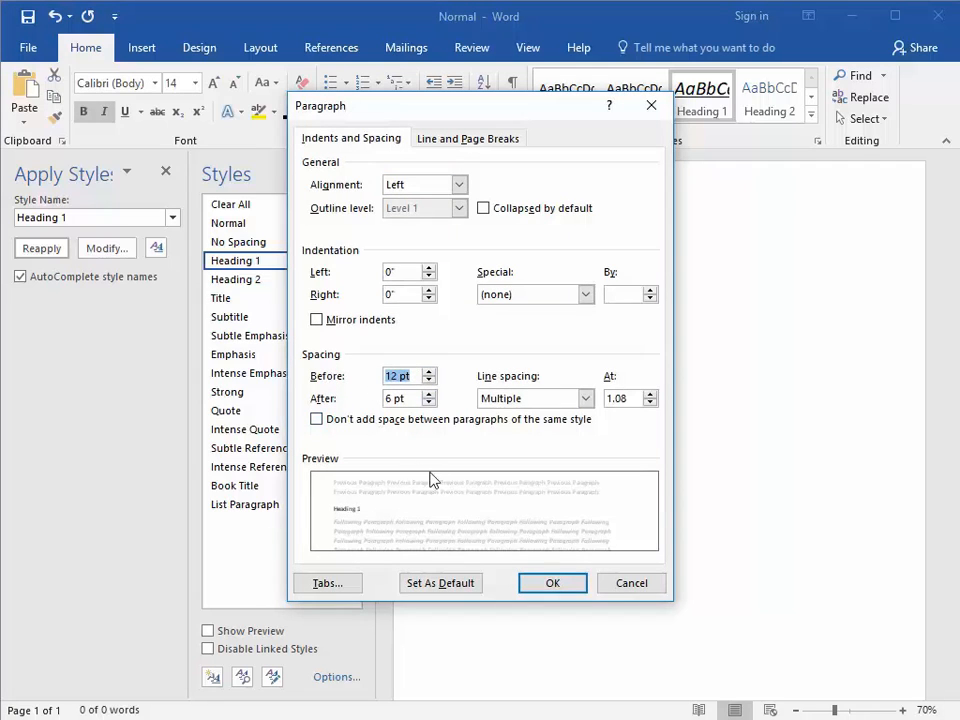
{"action": "left_click", "coordinate": [534, 584]}
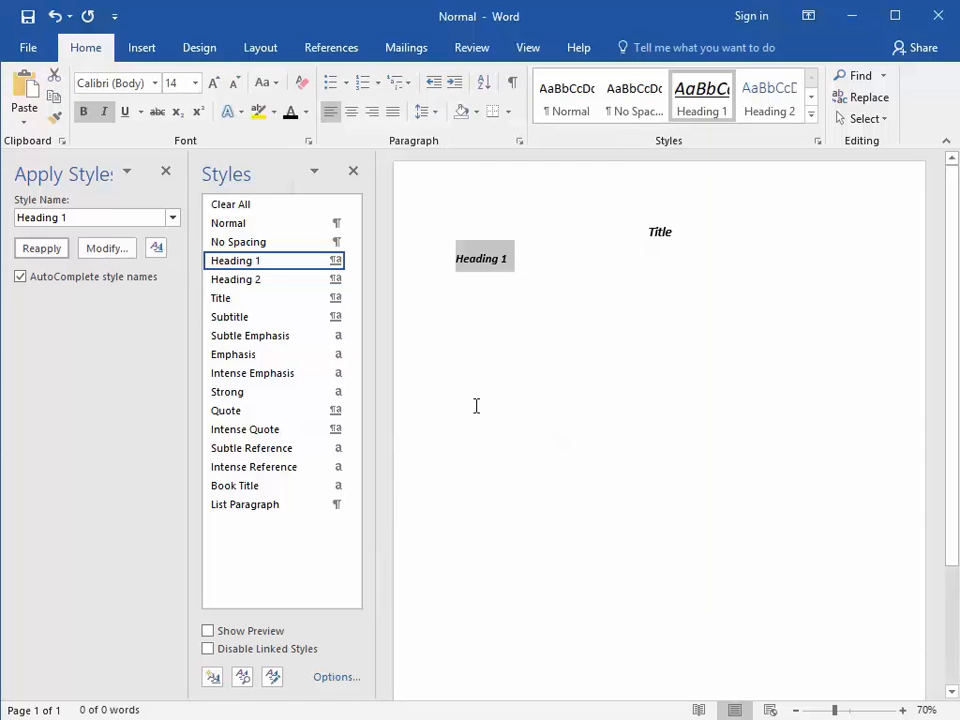
{"action": "right_click", "coordinate": [237, 265]}
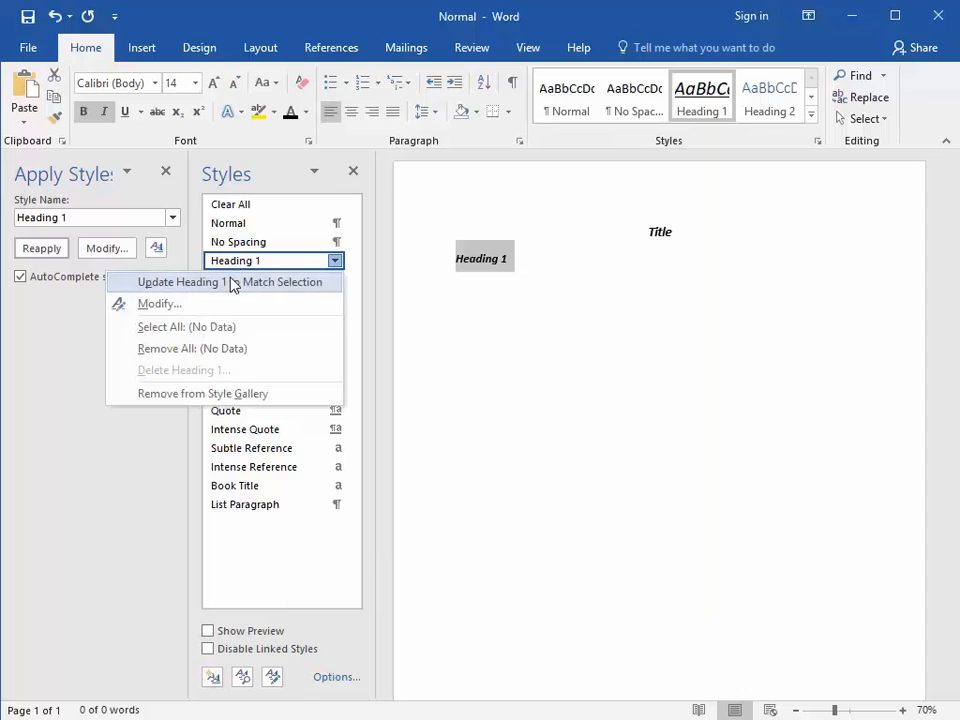
{"action": "left_click", "coordinate": [232, 284]}
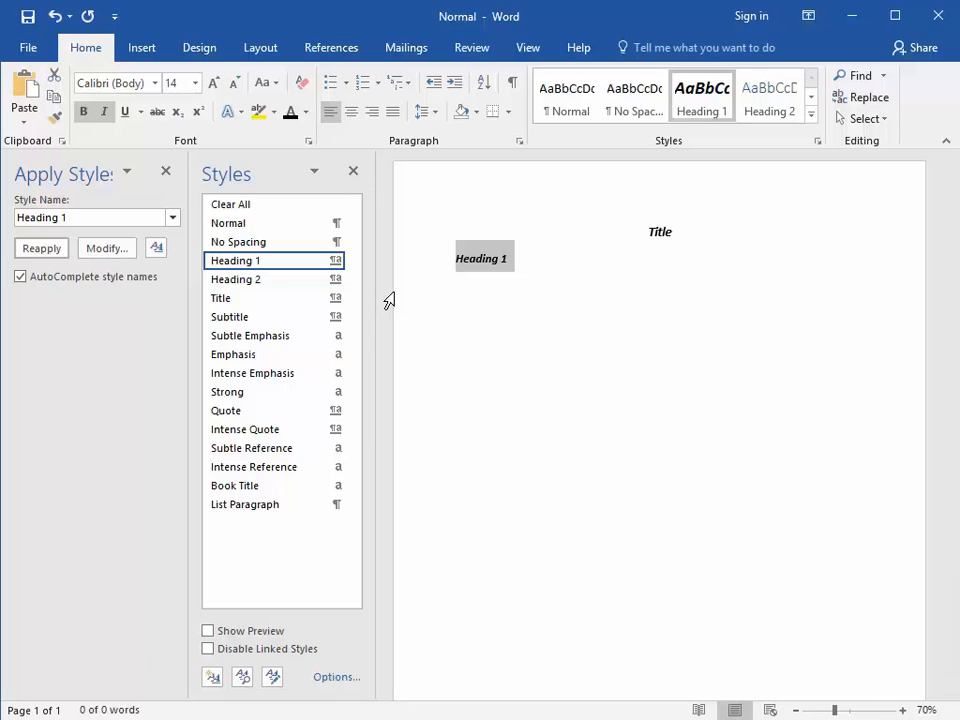
Delete all the sample text from the body of the template.
{"action": "left_click", "coordinate": [508, 265]}
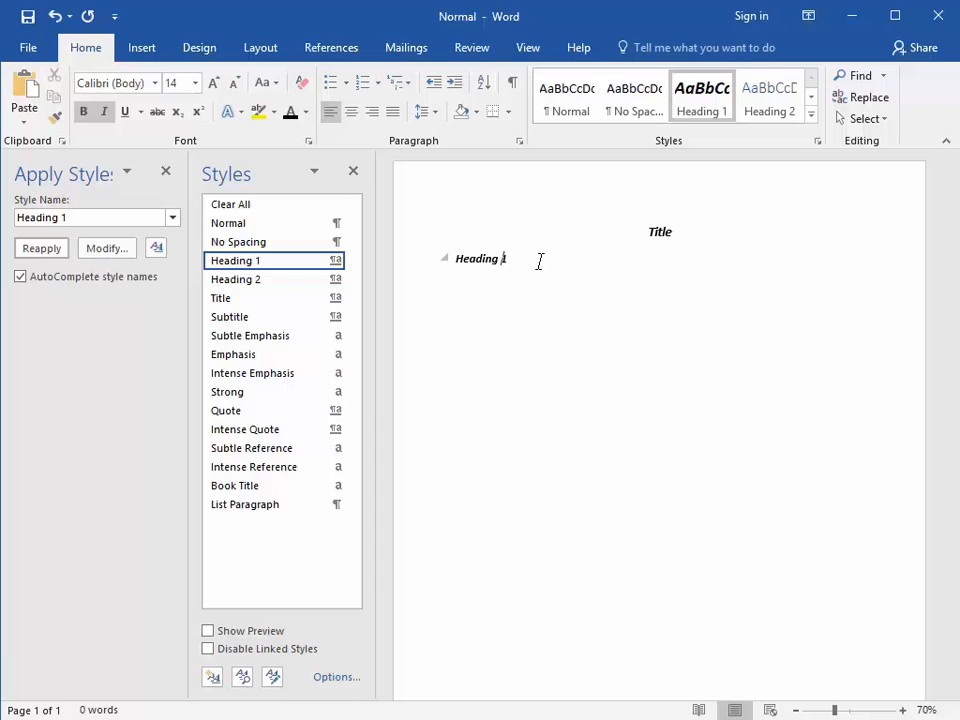
{"action": "key", "text": "ctrl+a"}
{"action": "key", "text": "Delete"}
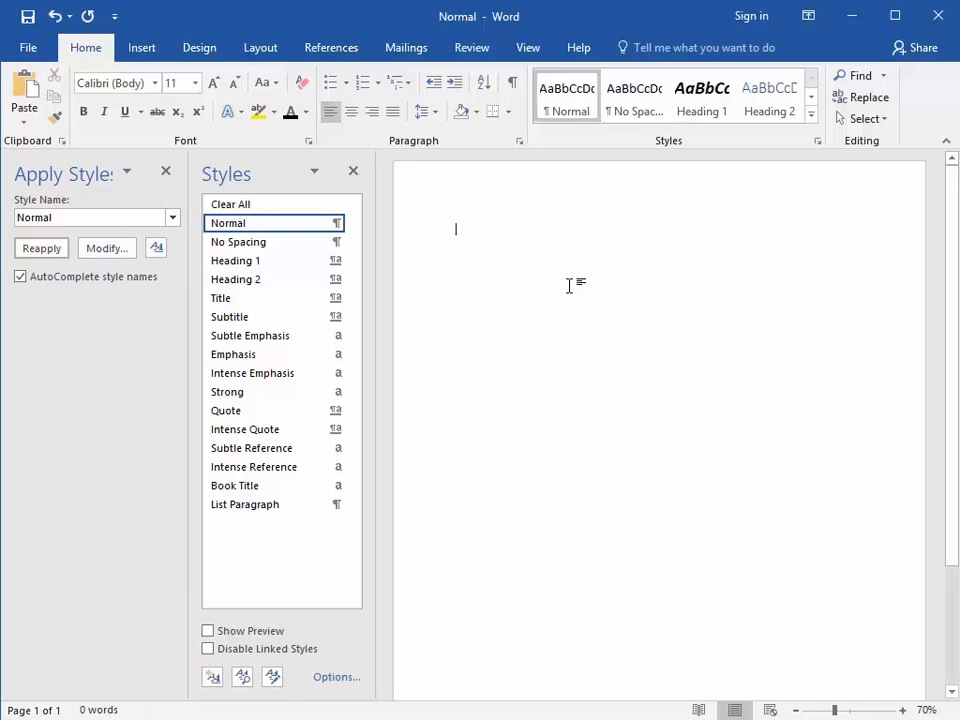
Enter "Choquette Technology Associattes © 2018" in the page footer.
{"action": "scroll", "coordinate": [569, 286], "scroll_direction": "down", "scroll_amount": 5}
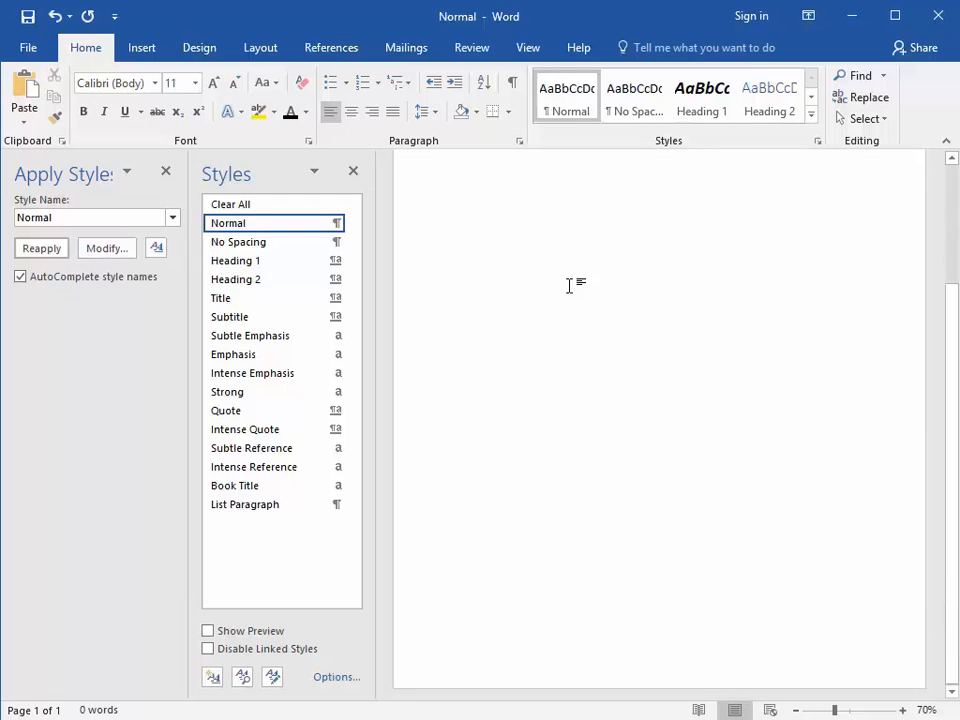
{"action": "double_click", "coordinate": [590, 666]}
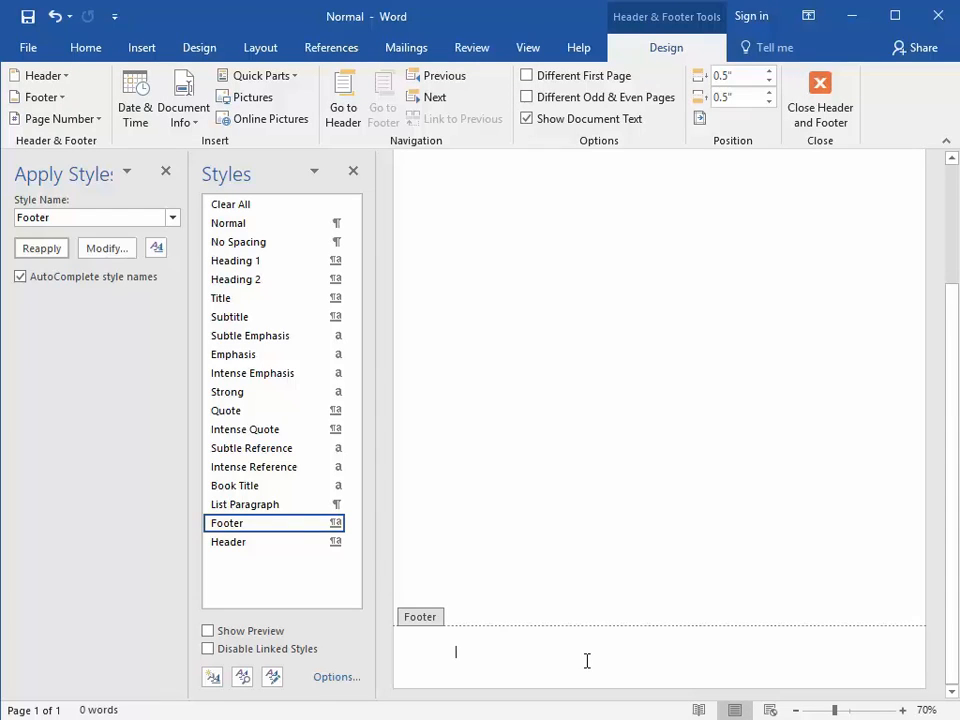
{"action": "type", "text": "Choquette"}
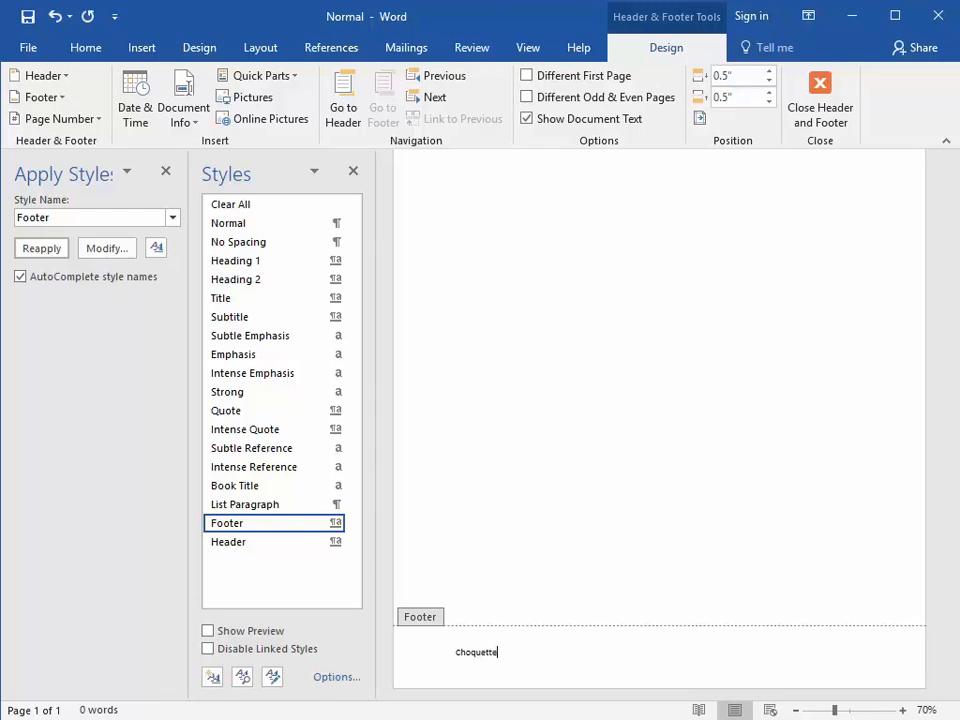
{"action": "type", "text": " Techno"}
{"action": "type", "text": "logy "}
{"action": "type", "text": "Associa"}
{"action": "type", "text": "ttes"}
{"action": "type", "text": " © 20"}
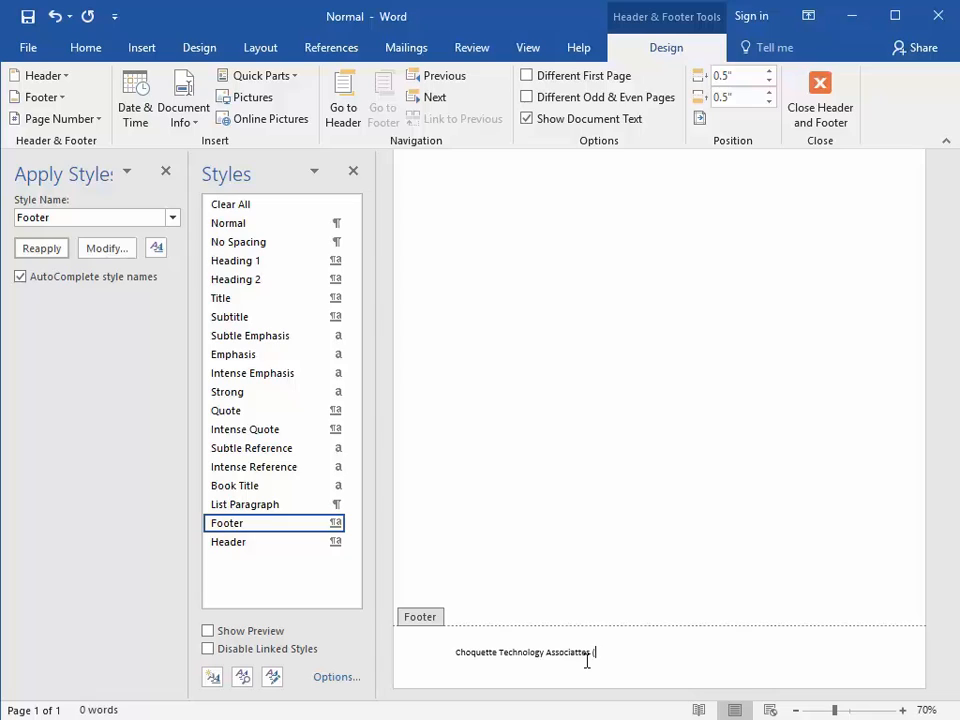
{"action": "type", "text": "18"}
Center and italicize the footer text, and return to the document body.
{"action": "left_click", "coordinate": [86, 58]}
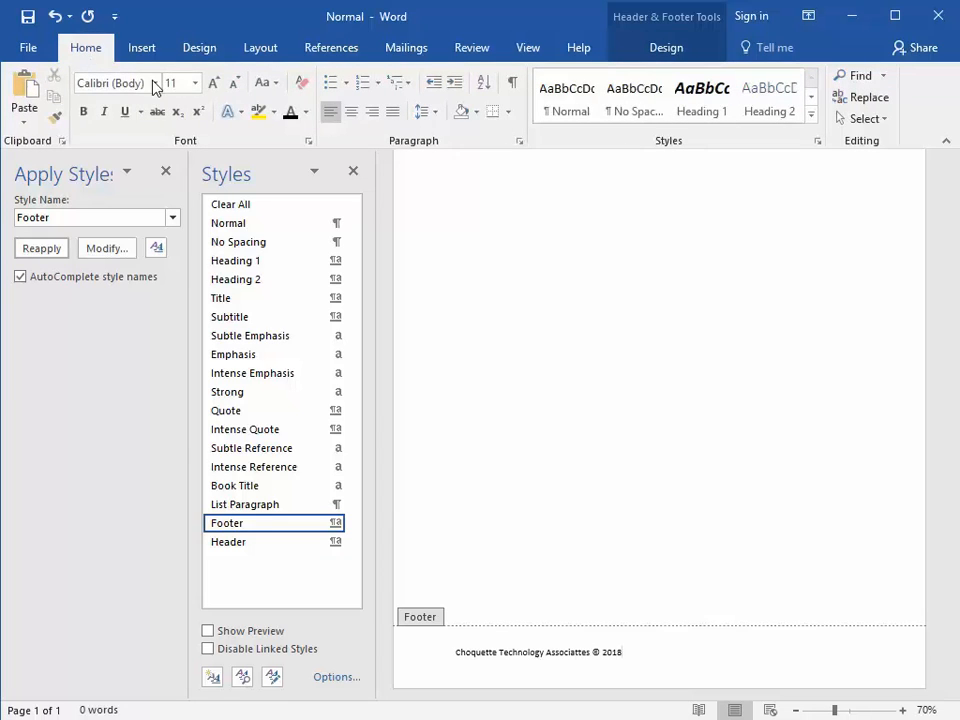
{"action": "left_click", "coordinate": [351, 112]}
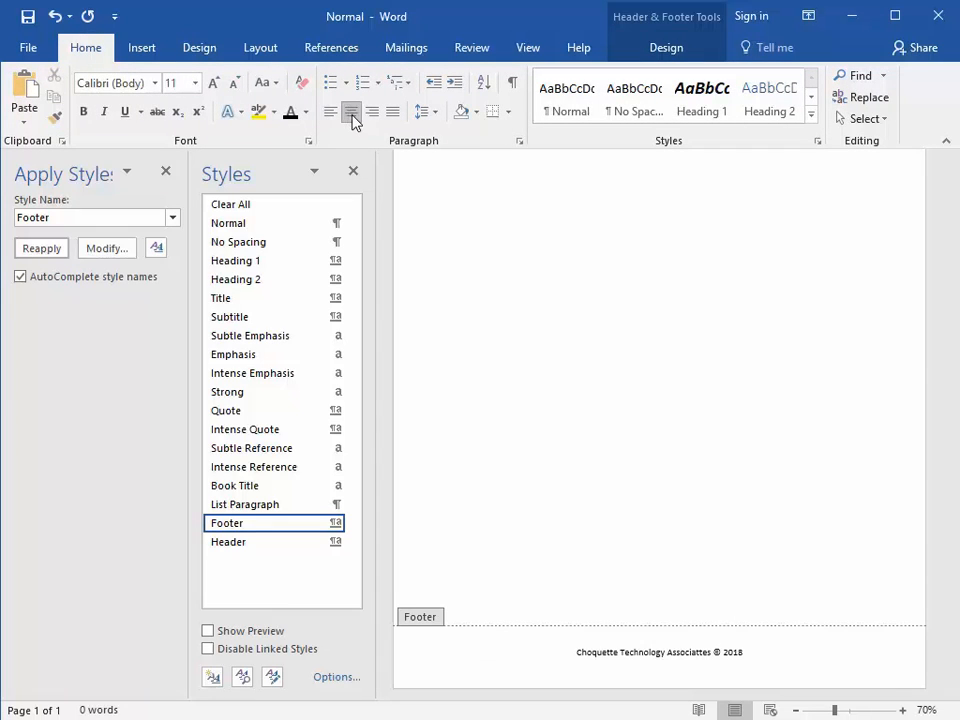
{"action": "key", "text": "ctrl+a"}
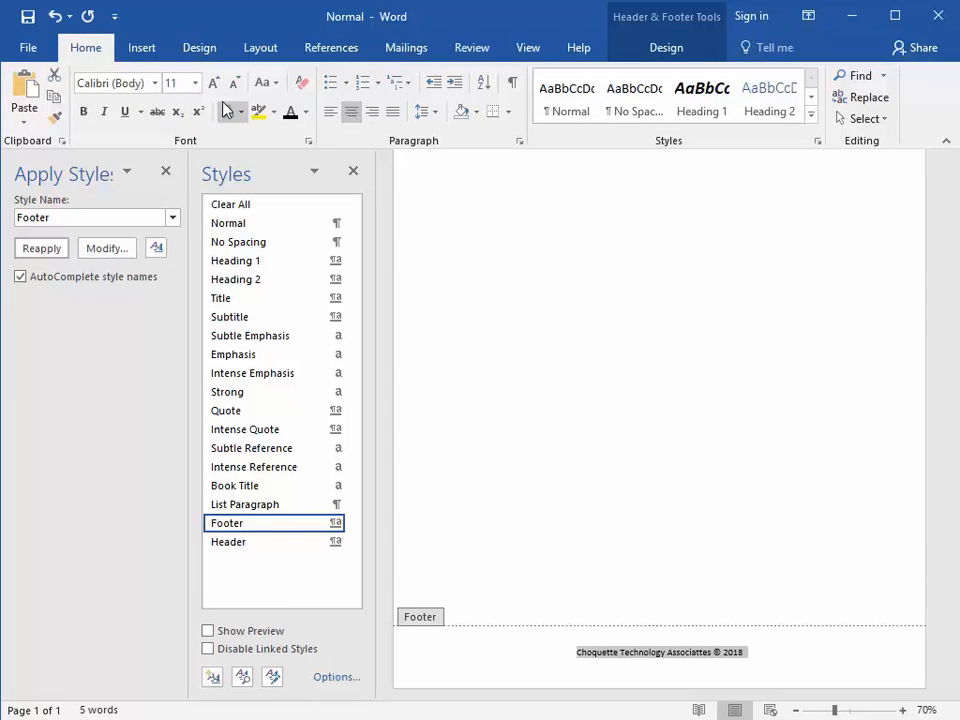
{"action": "left_click", "coordinate": [106, 112]}
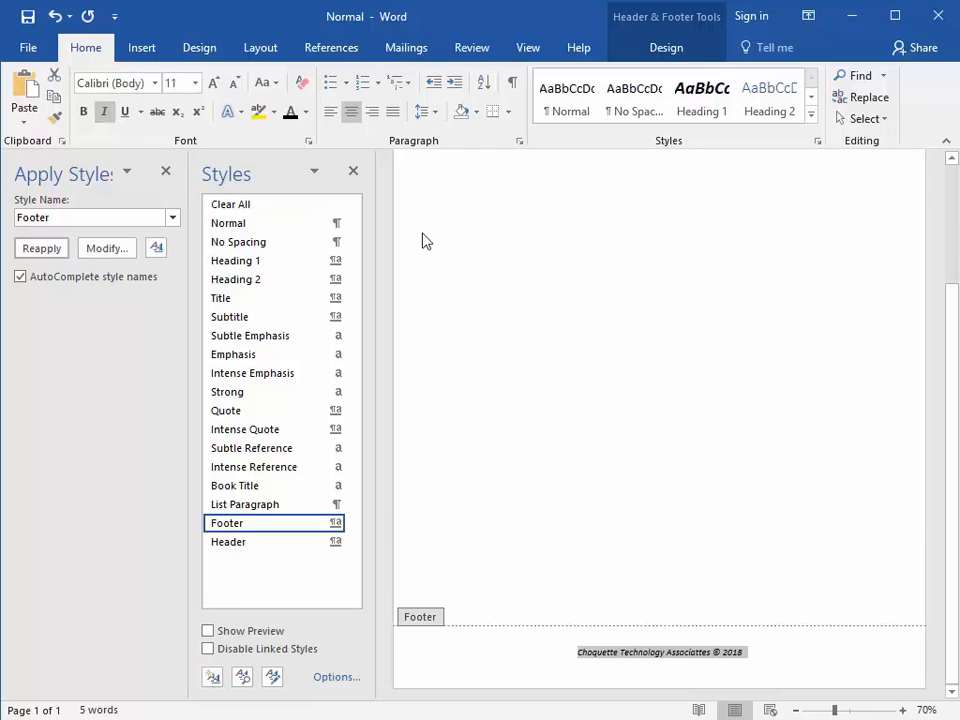
{"action": "double_click", "coordinate": [516, 256]}
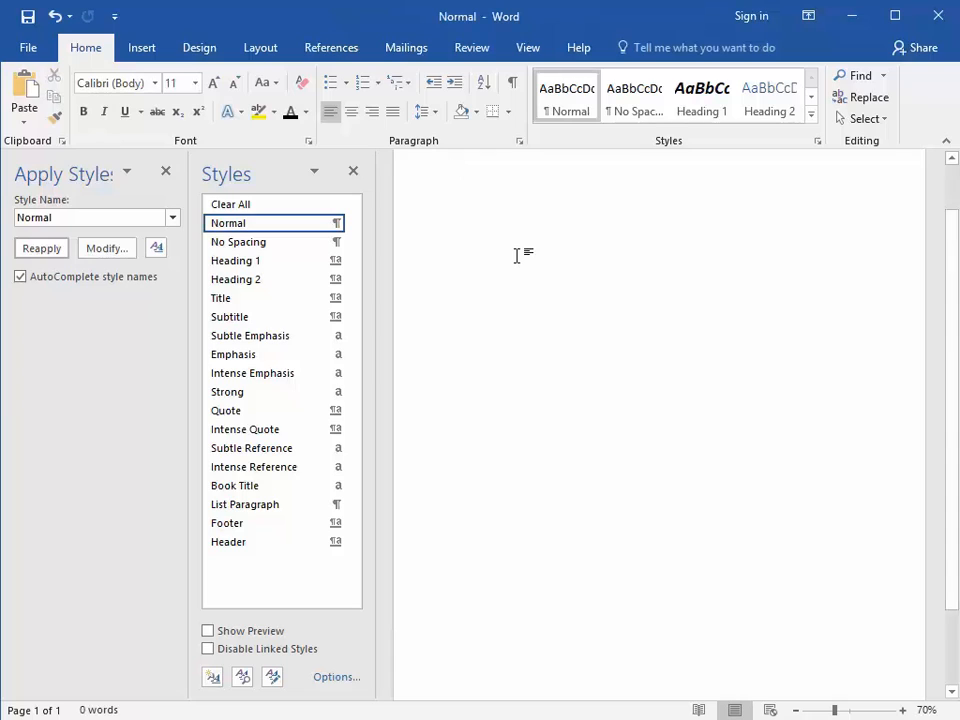
Check the footer on the page and close the Normal template.
{"action": "scroll", "coordinate": [516, 256], "scroll_direction": "down", "scroll_amount": 5}
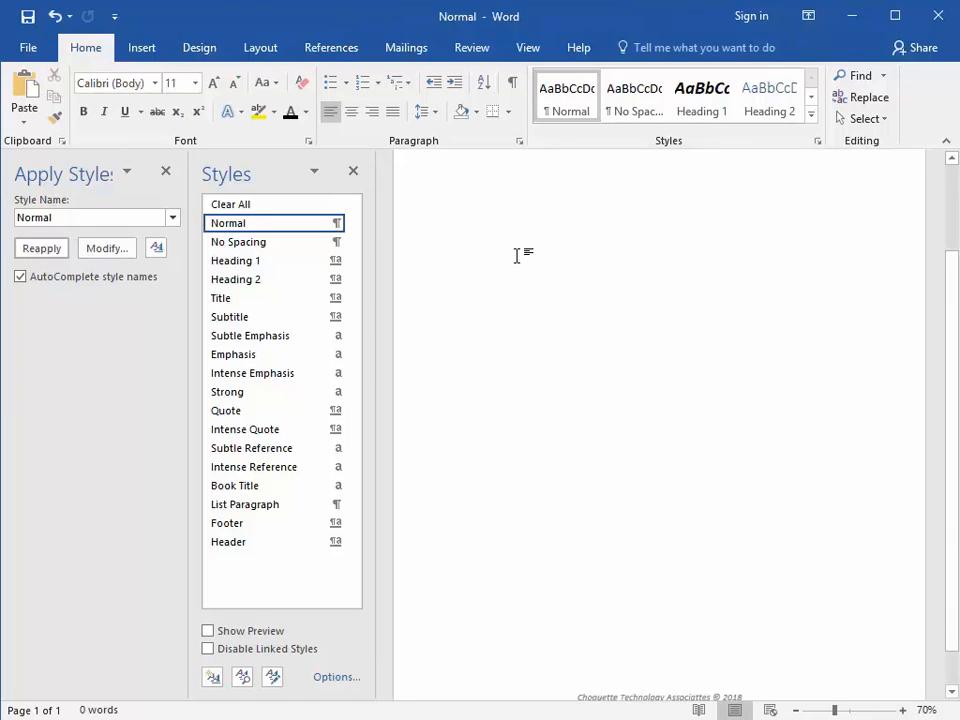
{"action": "scroll", "coordinate": [516, 256], "scroll_direction": "up", "scroll_amount": 5}
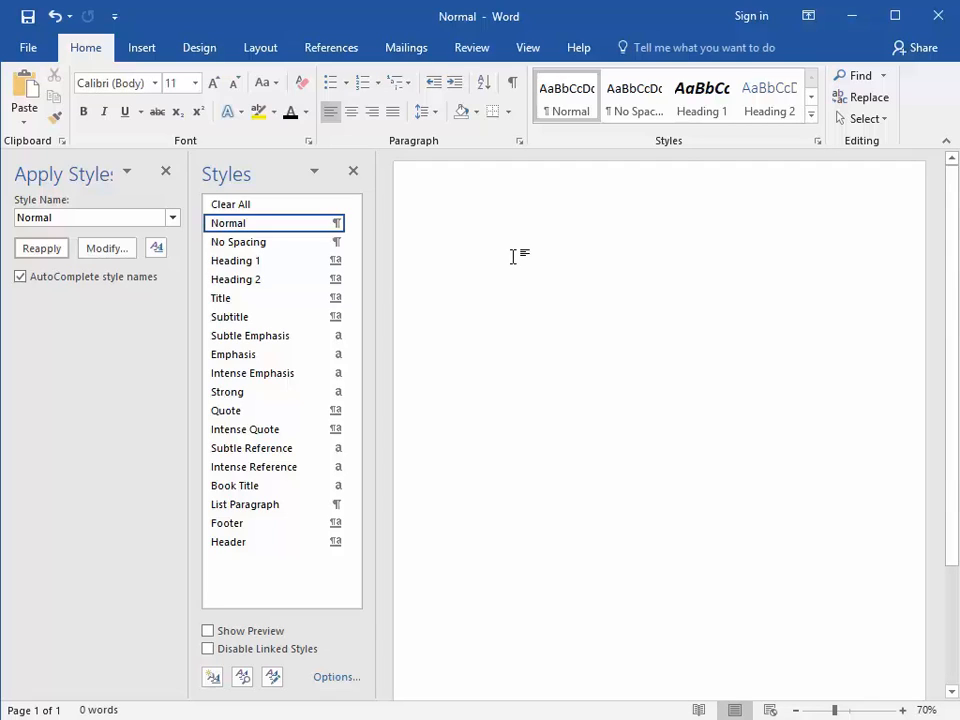
{"action": "left_click", "coordinate": [29, 50]}
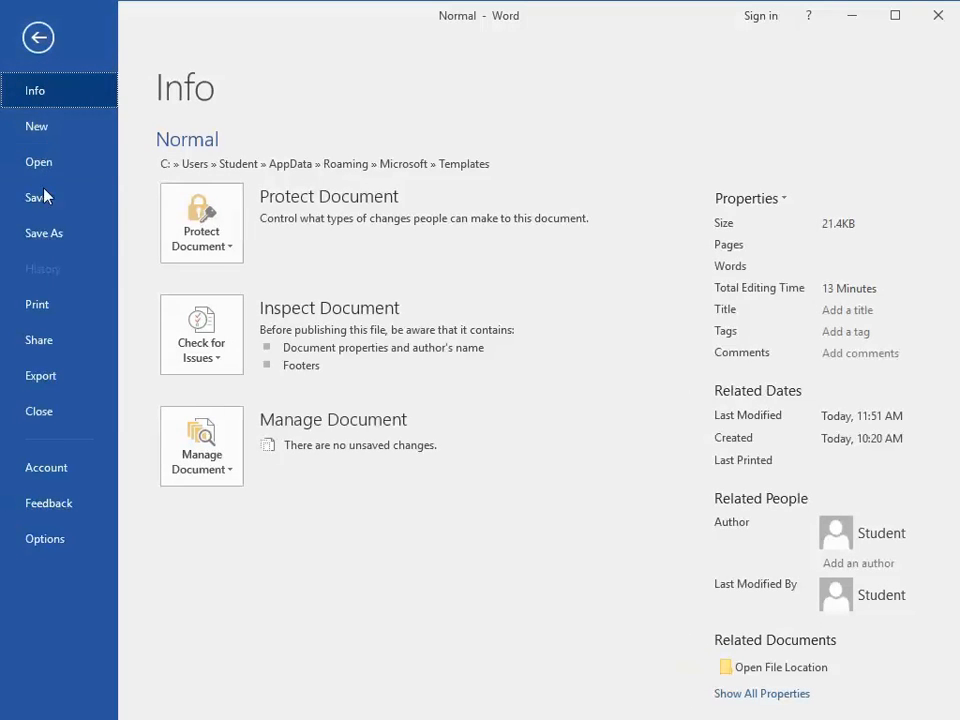
{"action": "left_click", "coordinate": [63, 417]}
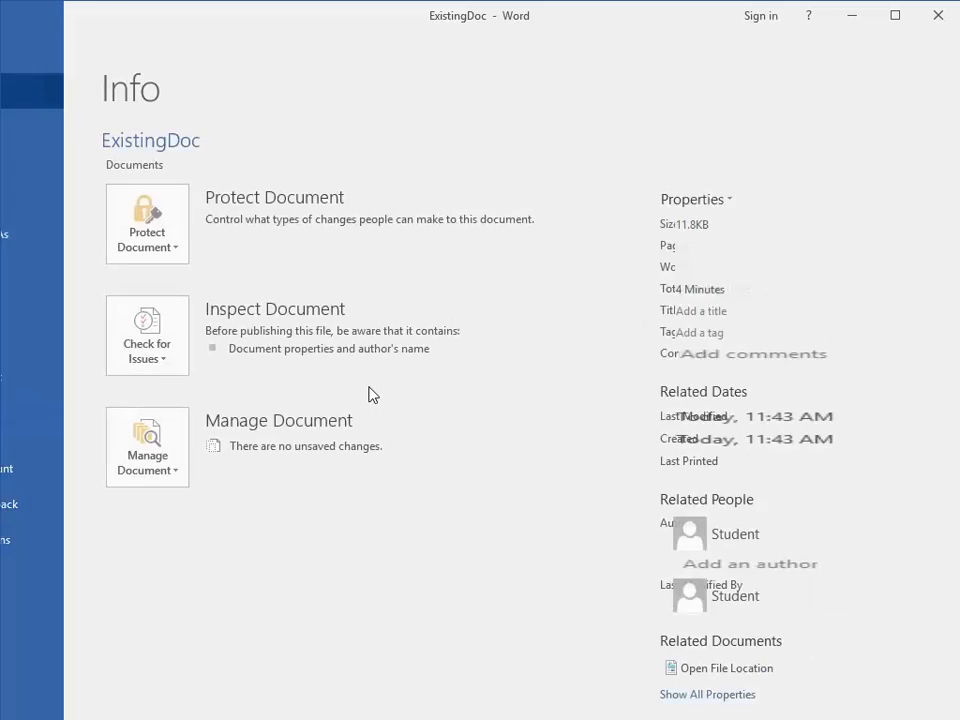
Close ExistingDoc and create a new blank document to check its page footer.
{"action": "key", "text": "Tab"}
{"action": "key", "text": "Return"}
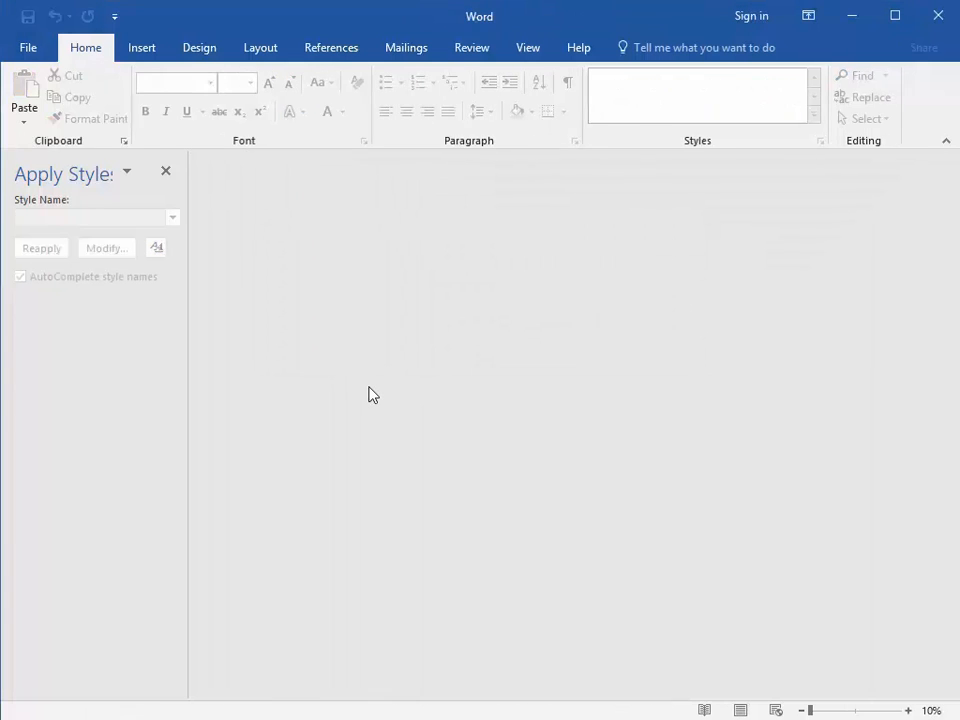
{"action": "left_click", "coordinate": [42, 50]}
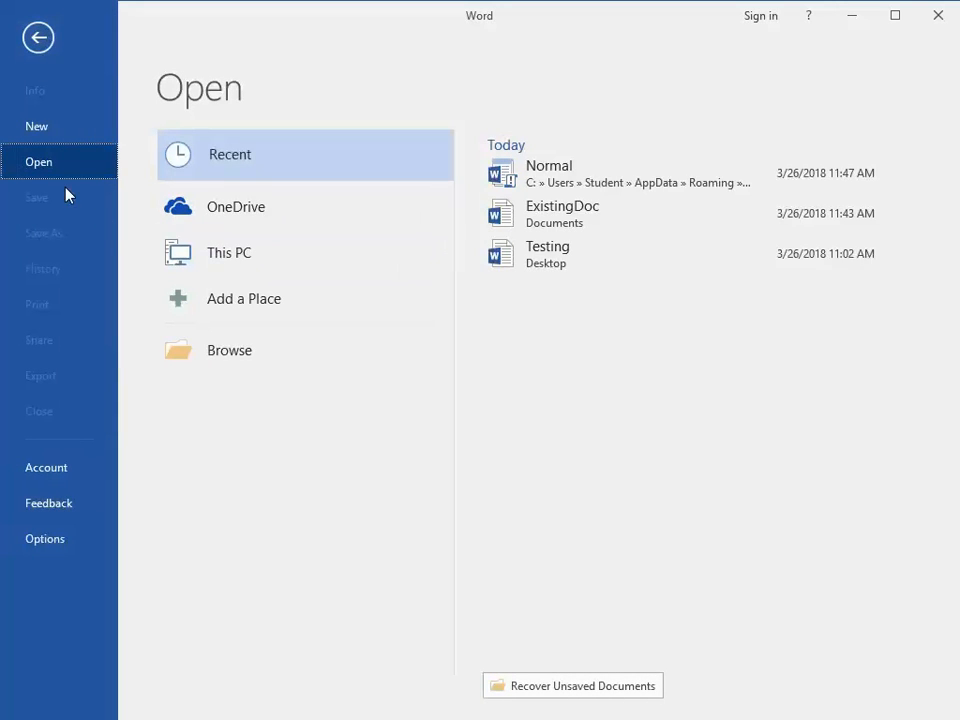
{"action": "left_click", "coordinate": [26, 128]}
{"action": "left_click", "coordinate": [255, 279]}
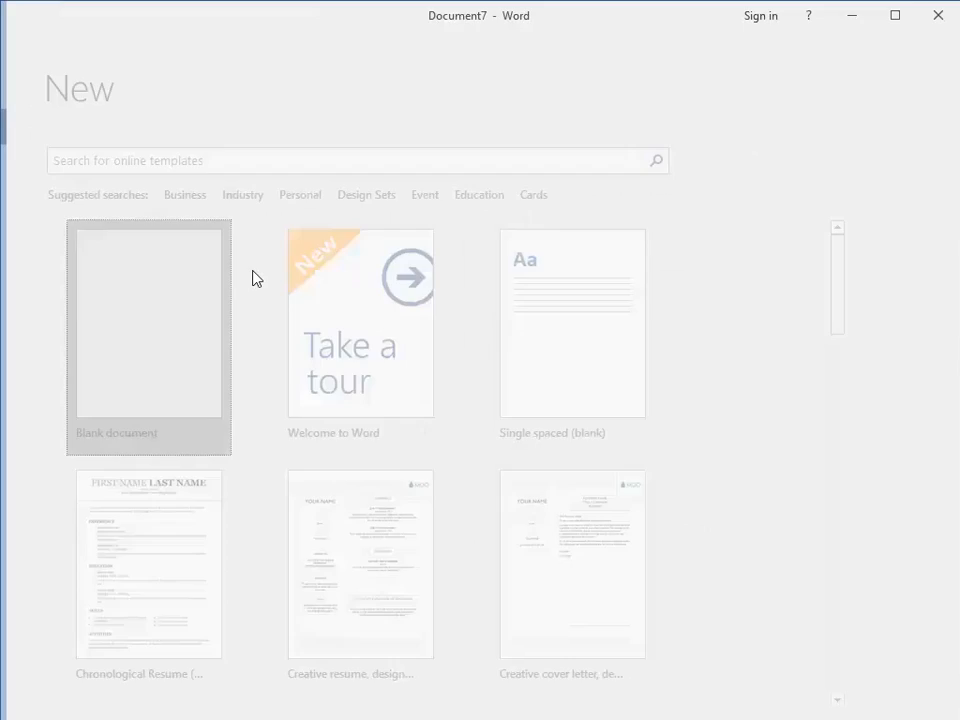
{"action": "scroll", "coordinate": [289, 294], "scroll_direction": "down", "scroll_amount": 6}
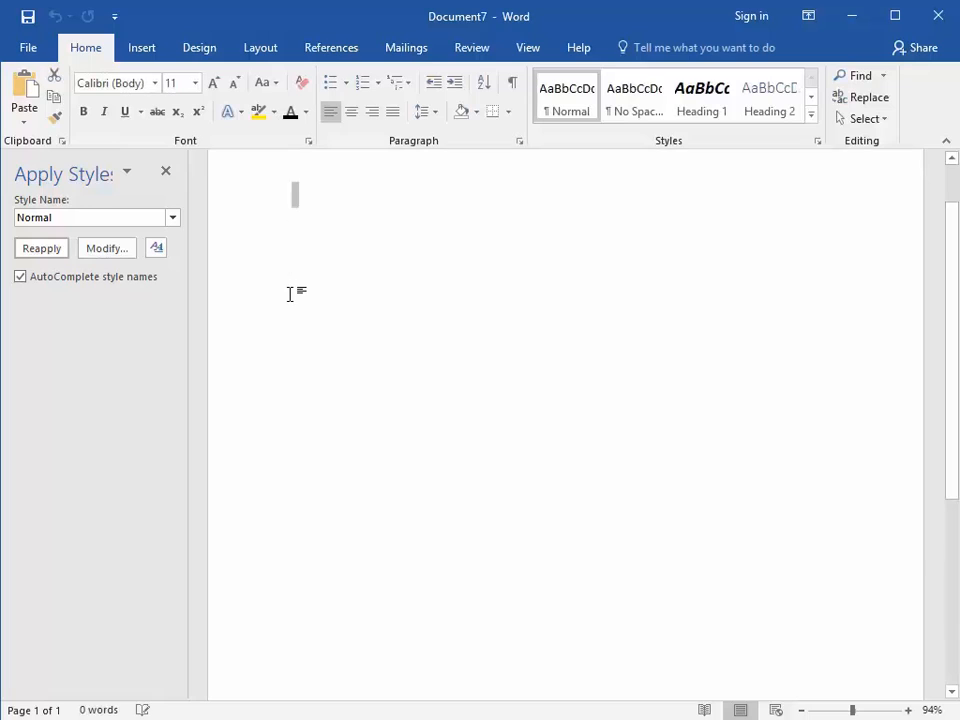
{"action": "scroll", "coordinate": [290, 294], "scroll_direction": "down", "scroll_amount": 1}
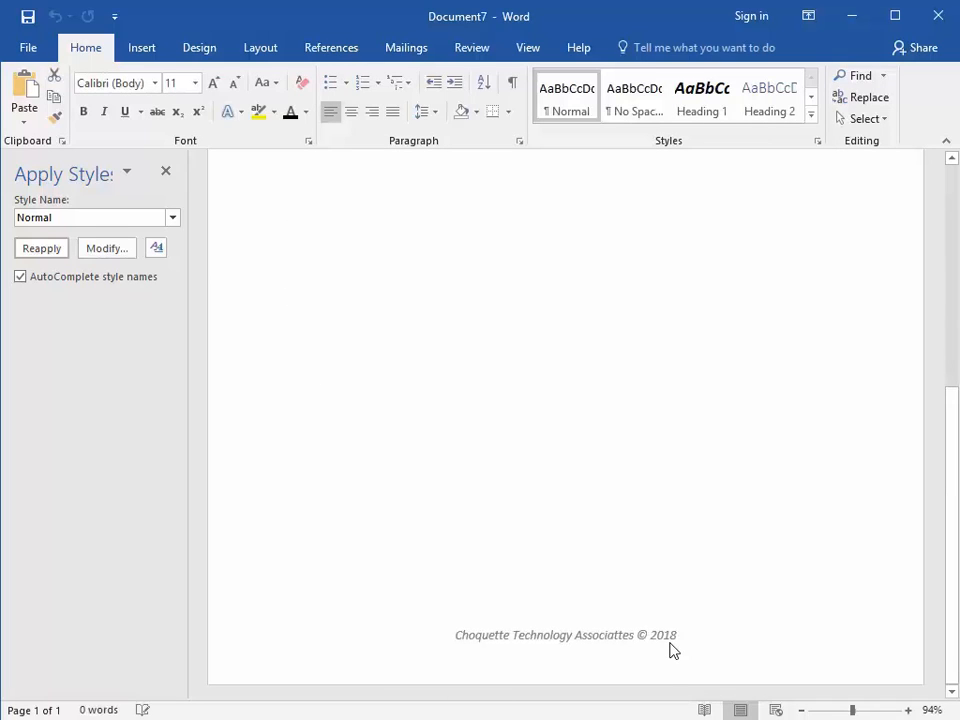
{"action": "scroll", "coordinate": [560, 638], "scroll_direction": "up", "scroll_amount": 7}
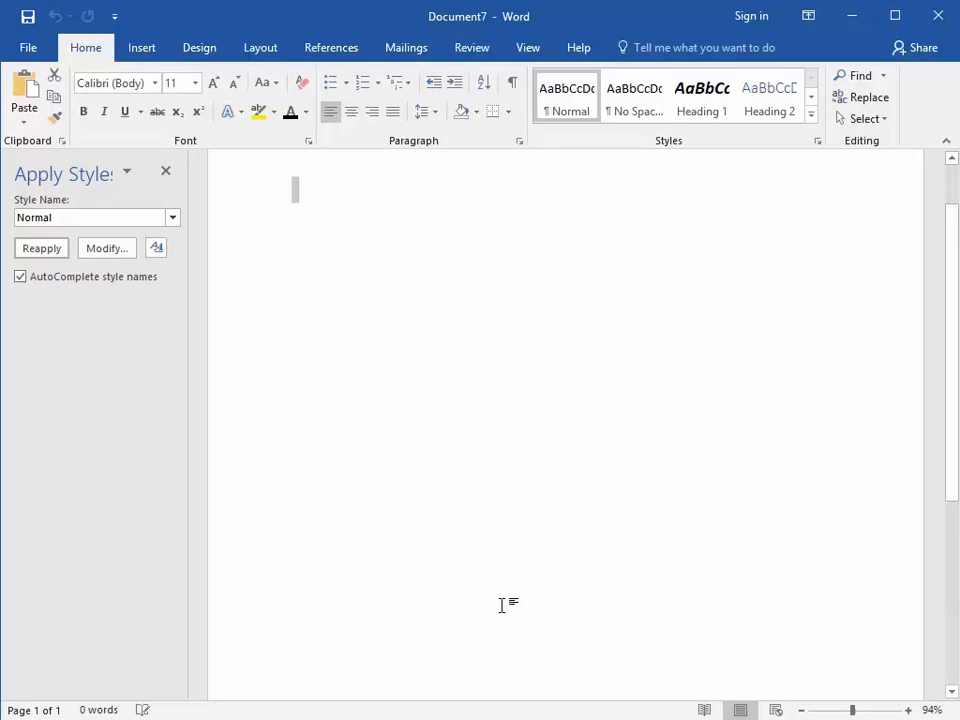
Enter "Document Title" as the first line of the document and apply the Title style to it.
{"action": "type", "text": "D"}
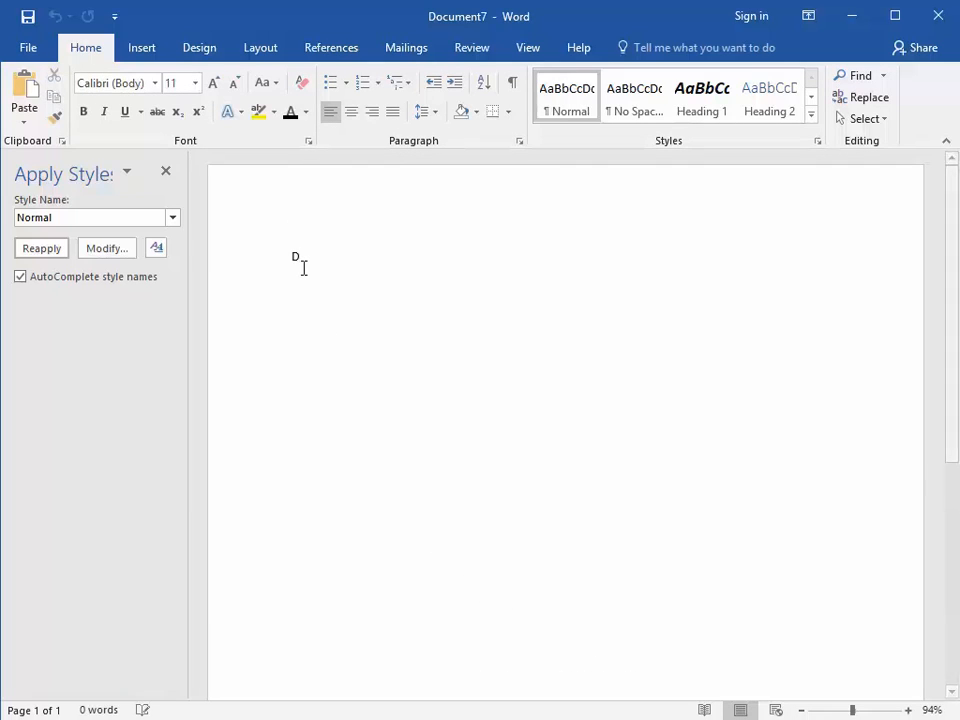
{"action": "type", "text": "ocument T"}
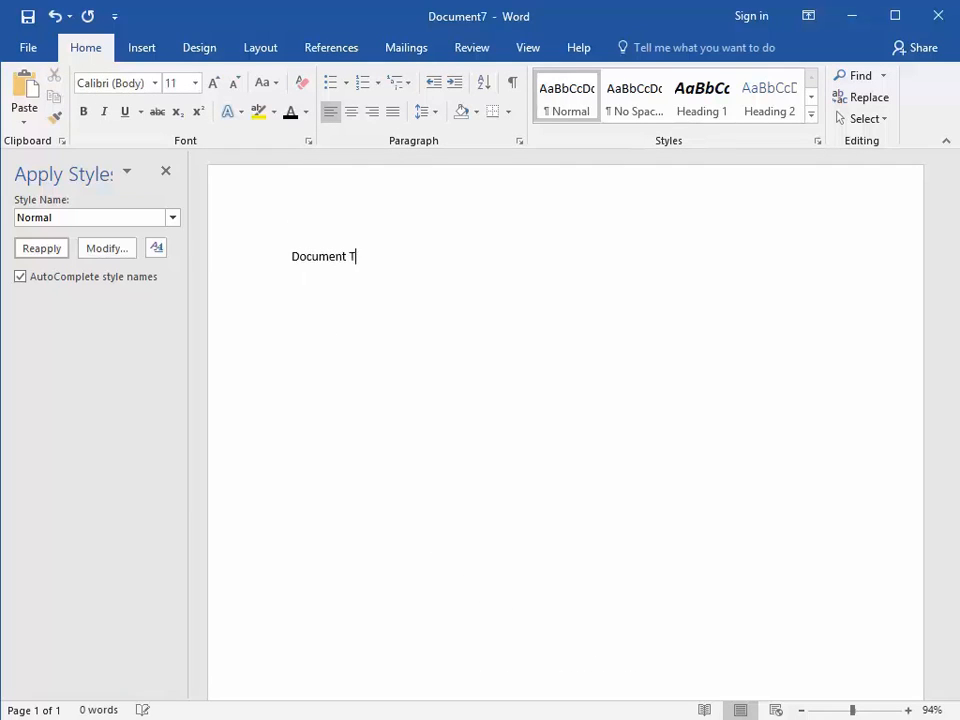
{"action": "type", "text": "itle"}
{"action": "key", "text": "ctrl+shift+s"}
{"action": "type", "text": "Title"}
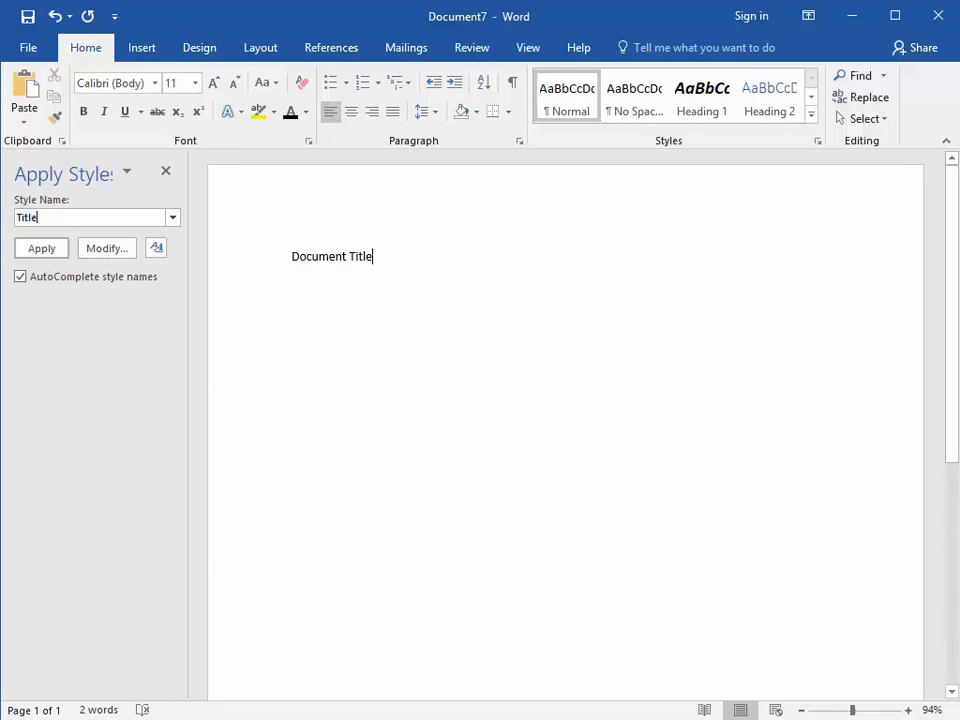
{"action": "key", "text": "Return"}
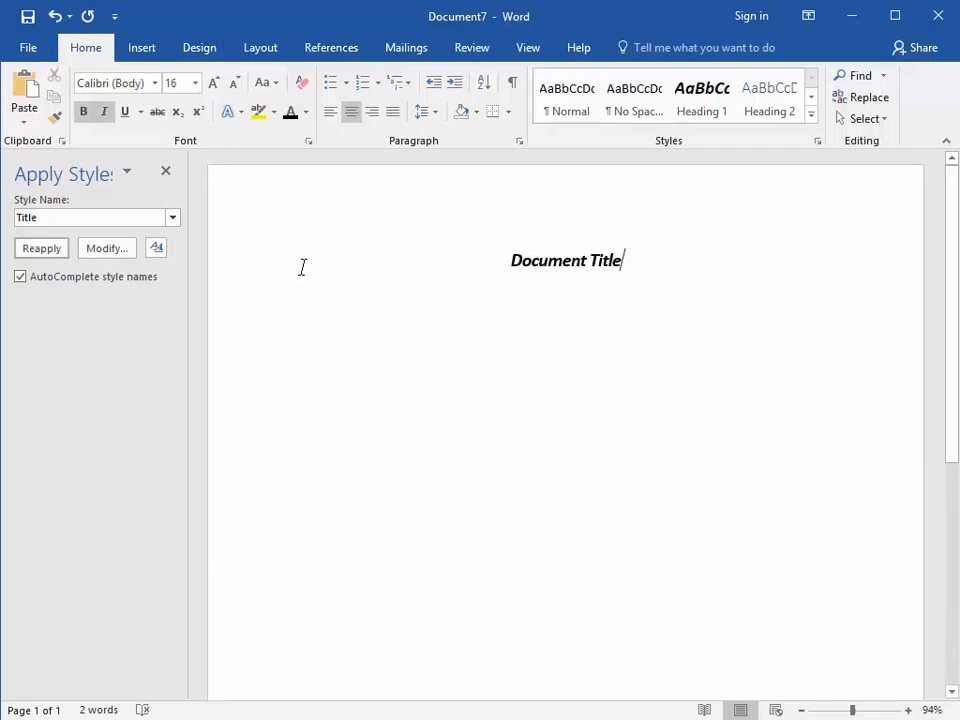
Add the line "Sub Header" below the title and apply the Heading 1 style to it.
{"action": "key", "text": "Return"}
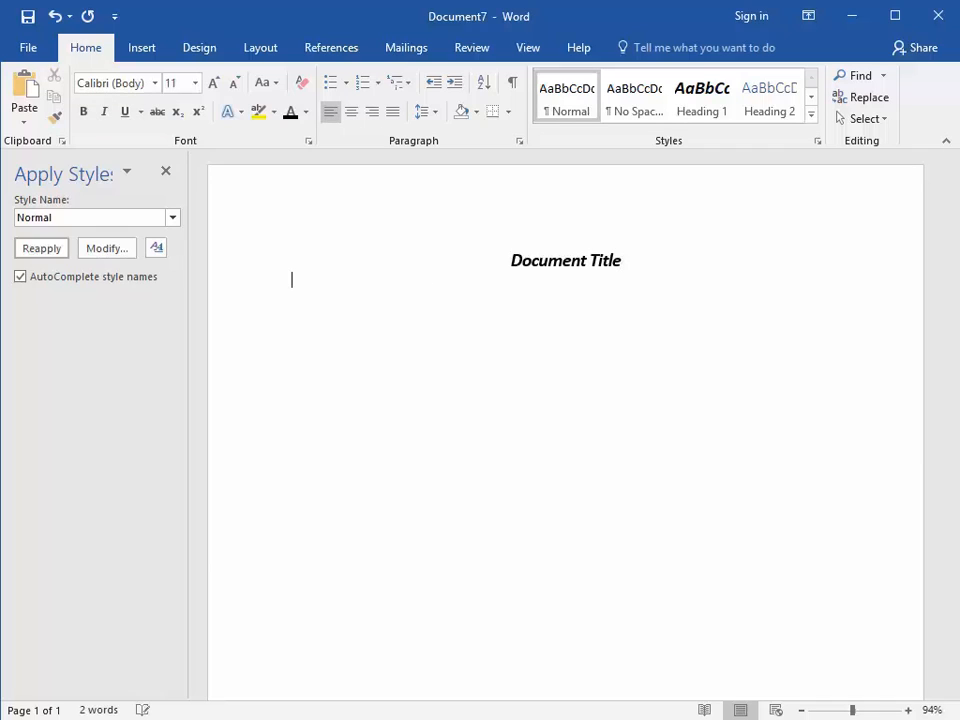
{"action": "type", "text": "Sub Header"}
{"action": "triple_click", "coordinate": [302, 268]}
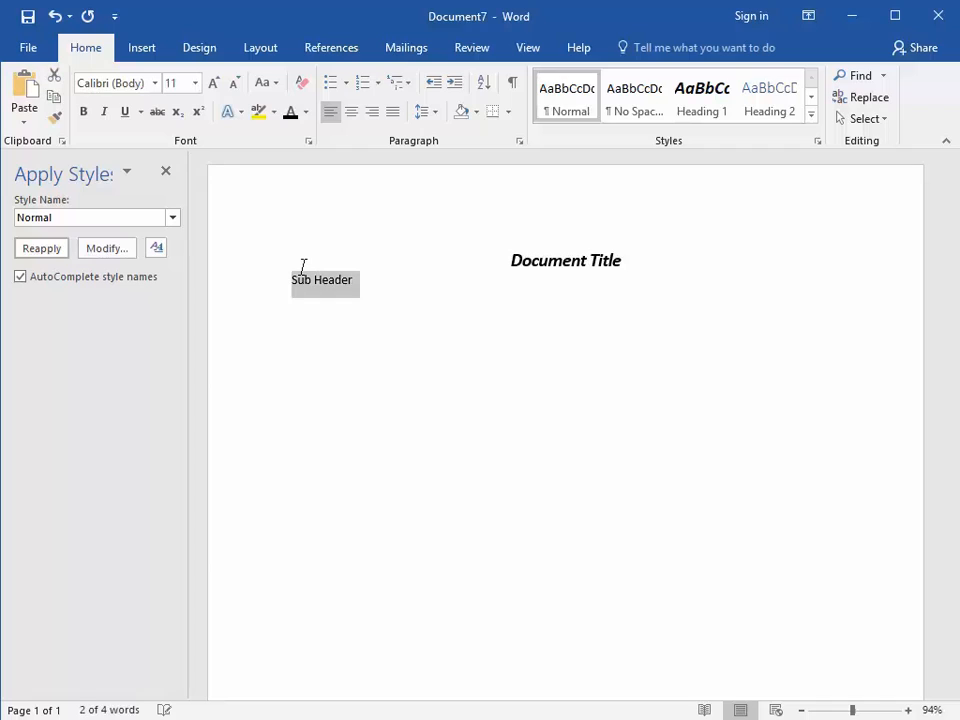
{"action": "type", "text": "Heading 1"}
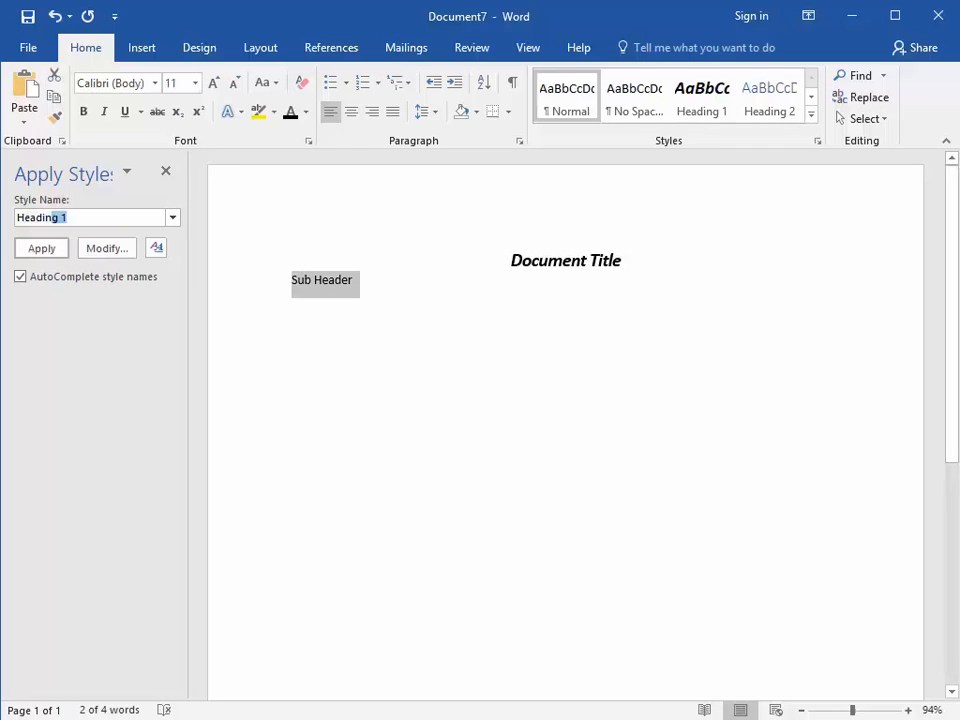
{"action": "key", "text": "Return"}
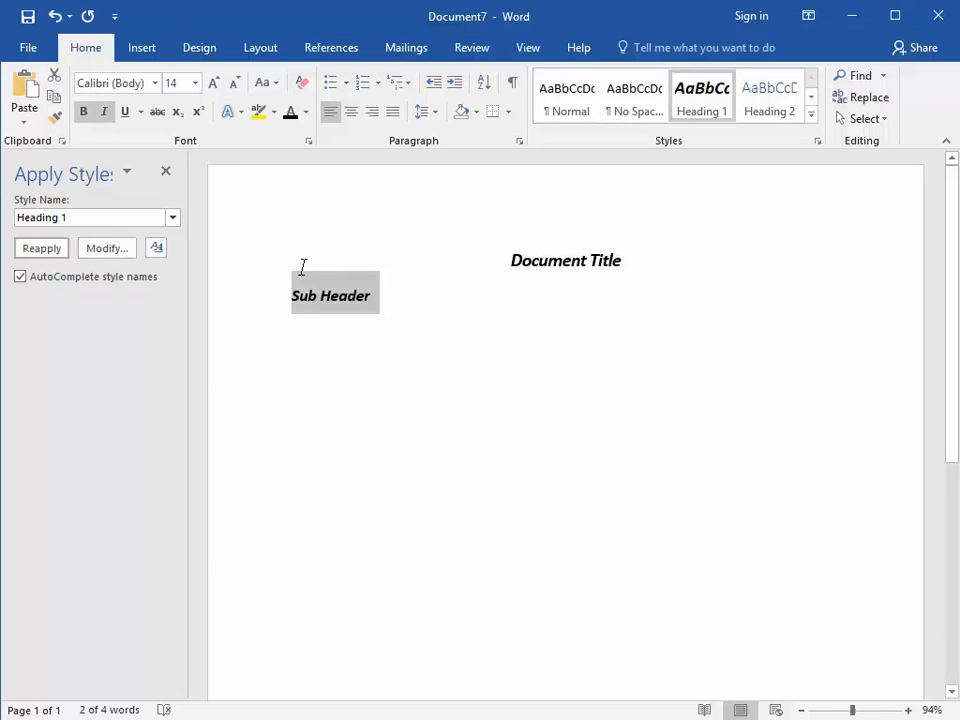